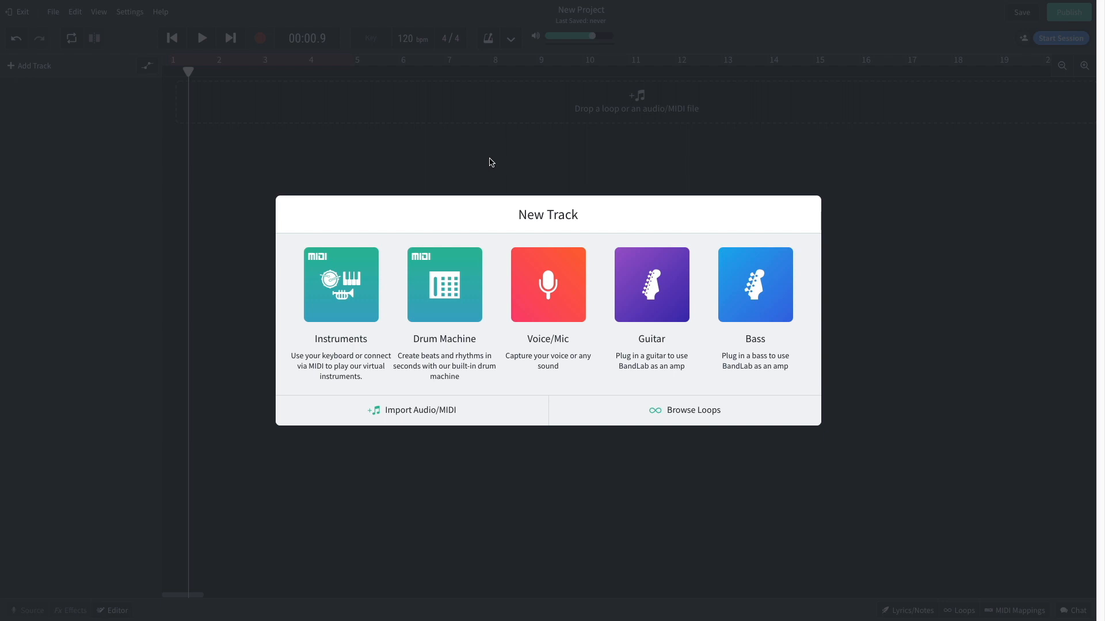
Step: Create a Voice/Mic track and set its input to 828ES, Channel 2
left_click(524, 280)
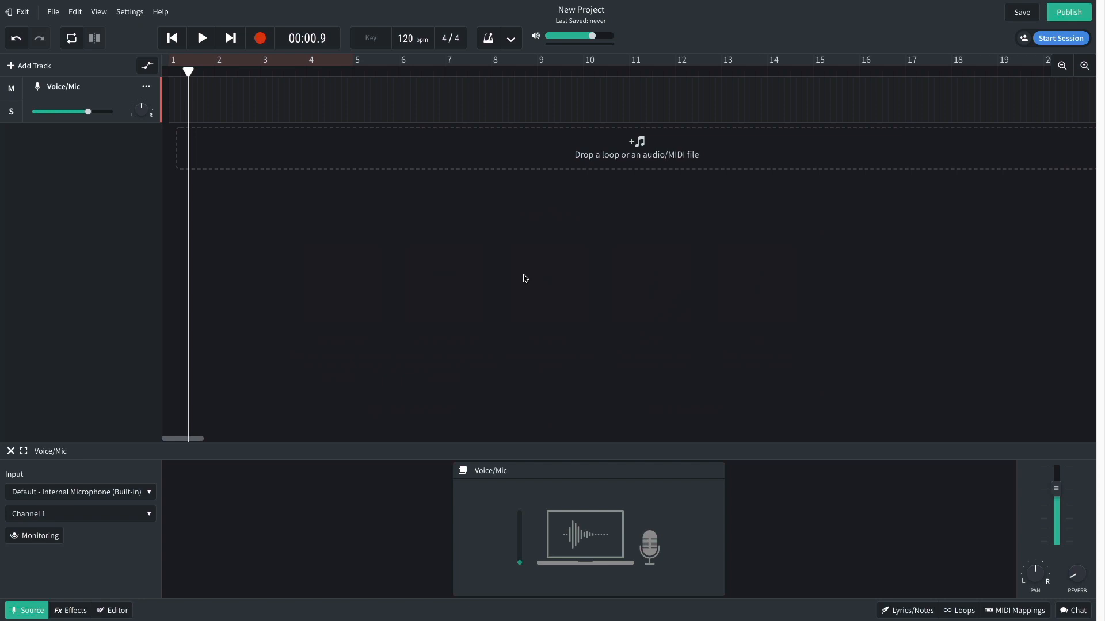
left_click(100, 494)
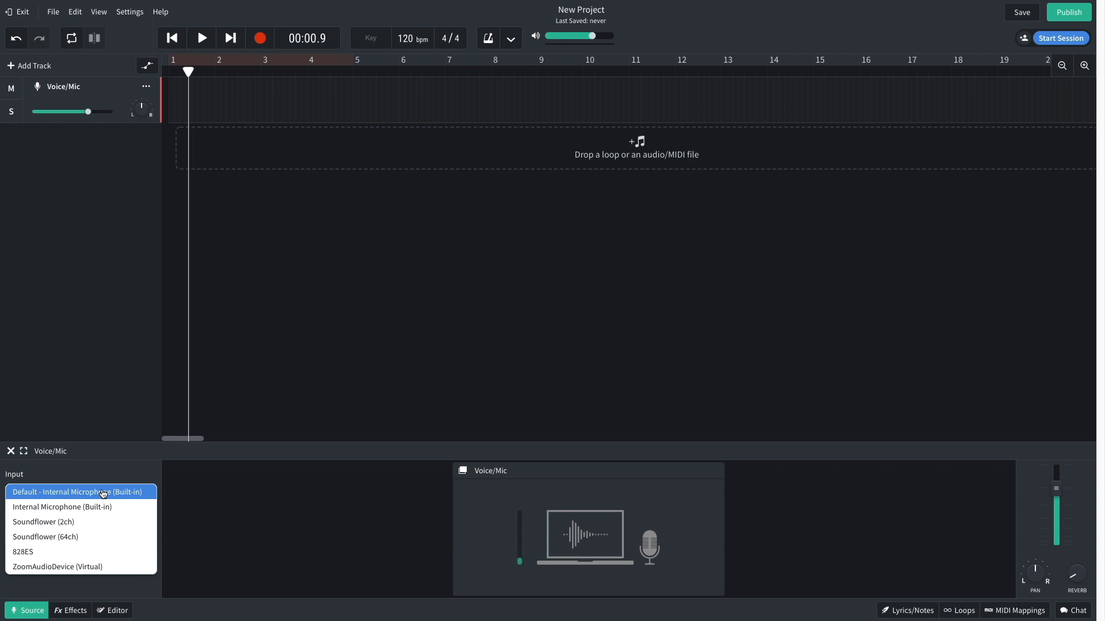
left_click(88, 551)
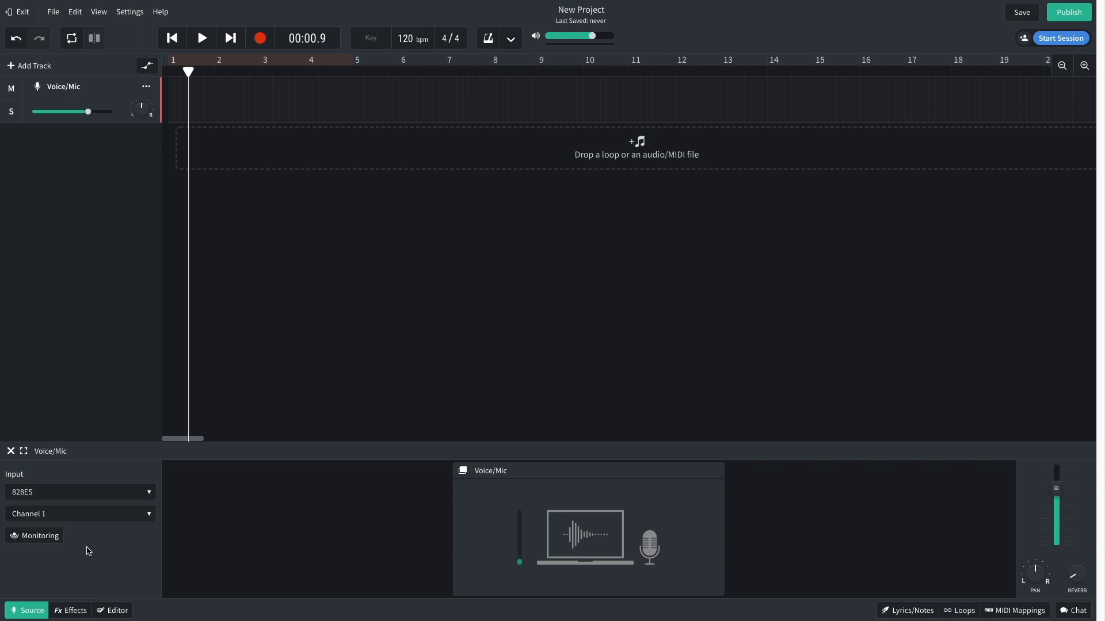
left_click(98, 519)
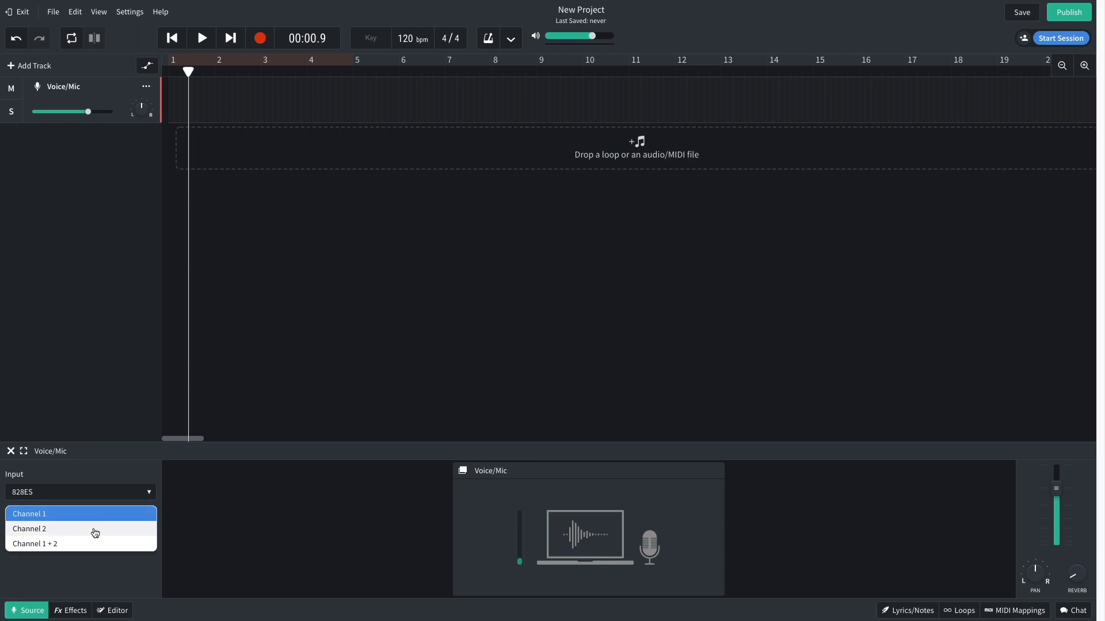
left_click(95, 530)
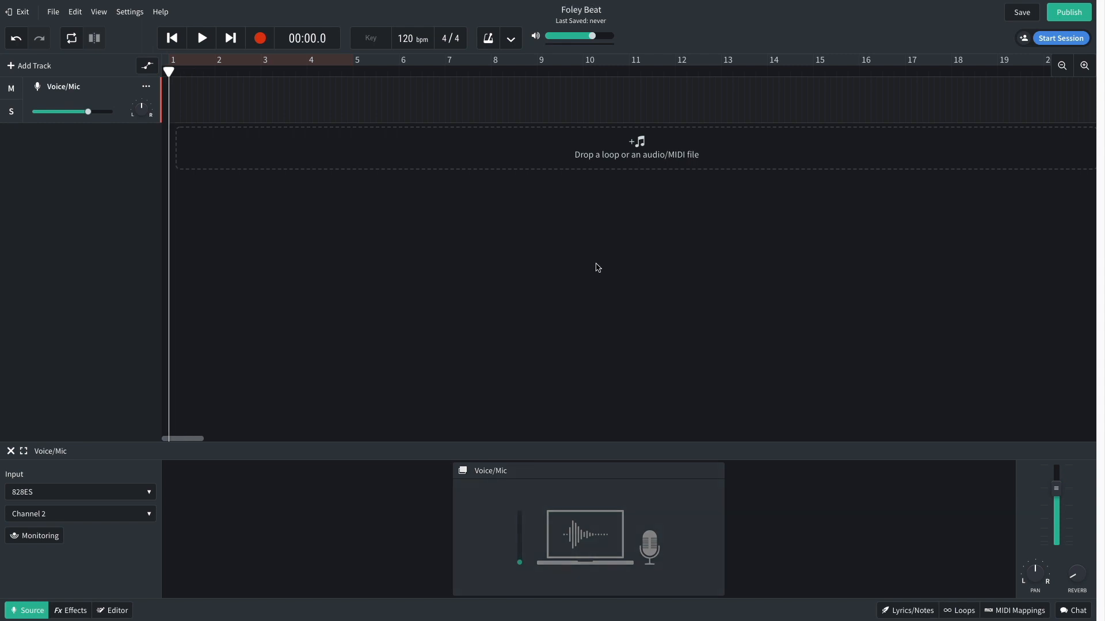
Step: Turn on input monitoring and record a short take on the Voice/Mic track
left_click(34, 537)
left_click(254, 45)
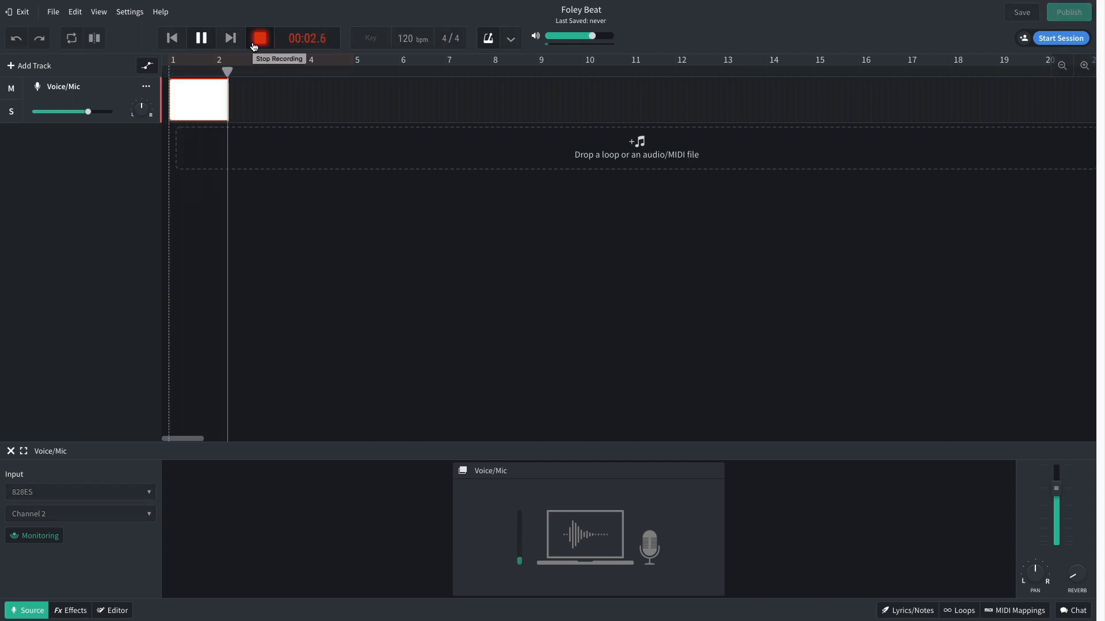
left_click(254, 46)
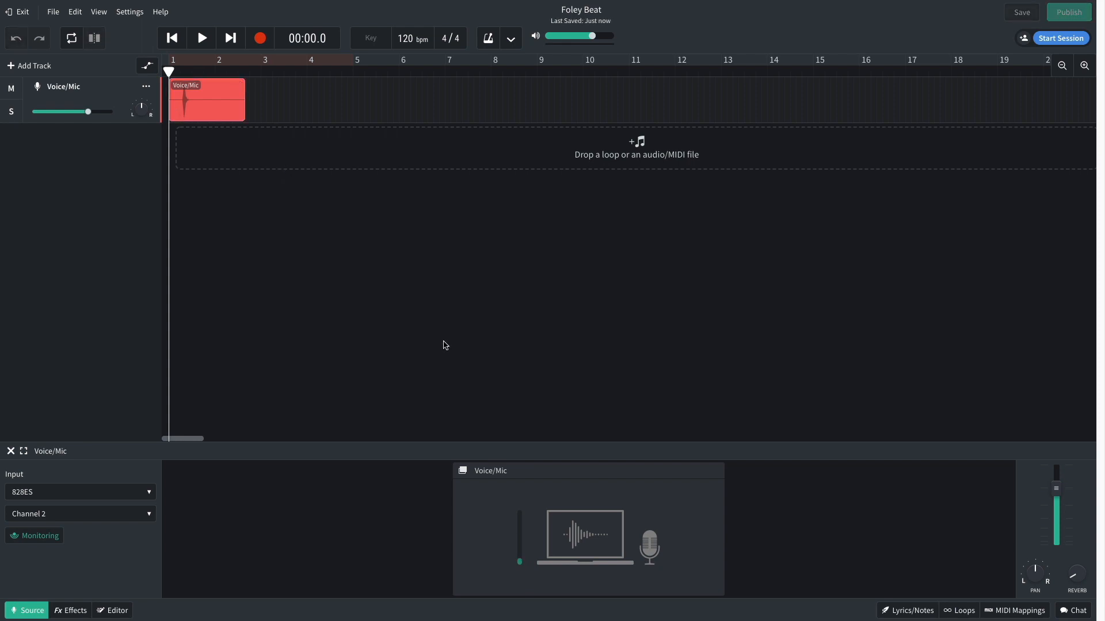
Step: Turn off Snap to Grid for free trimming of the recorded clip
left_click(1084, 65)
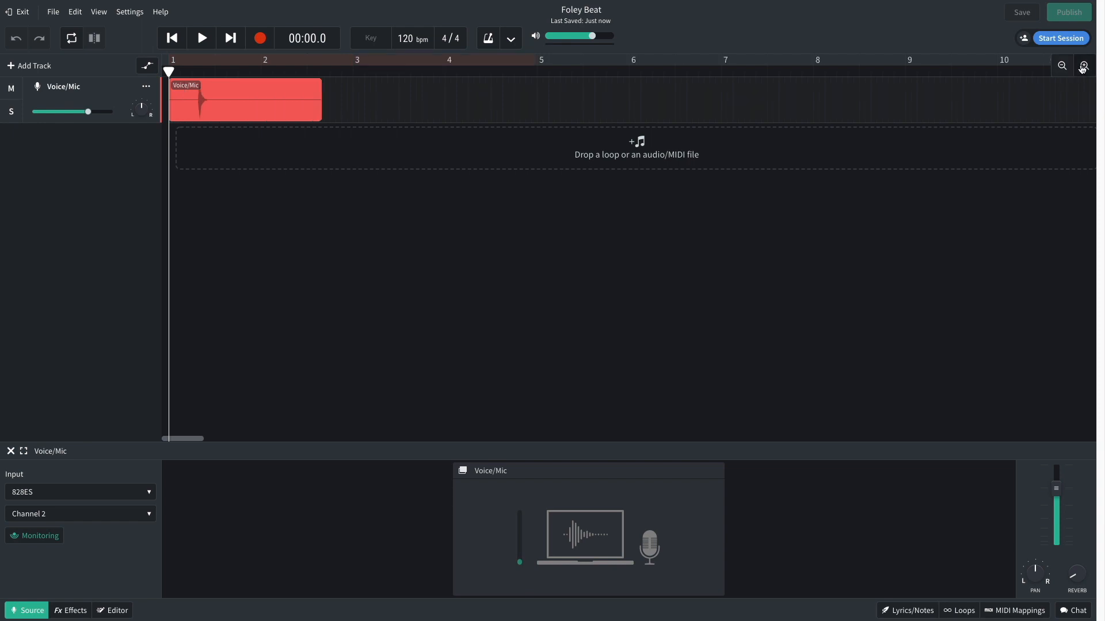
left_click(1083, 67)
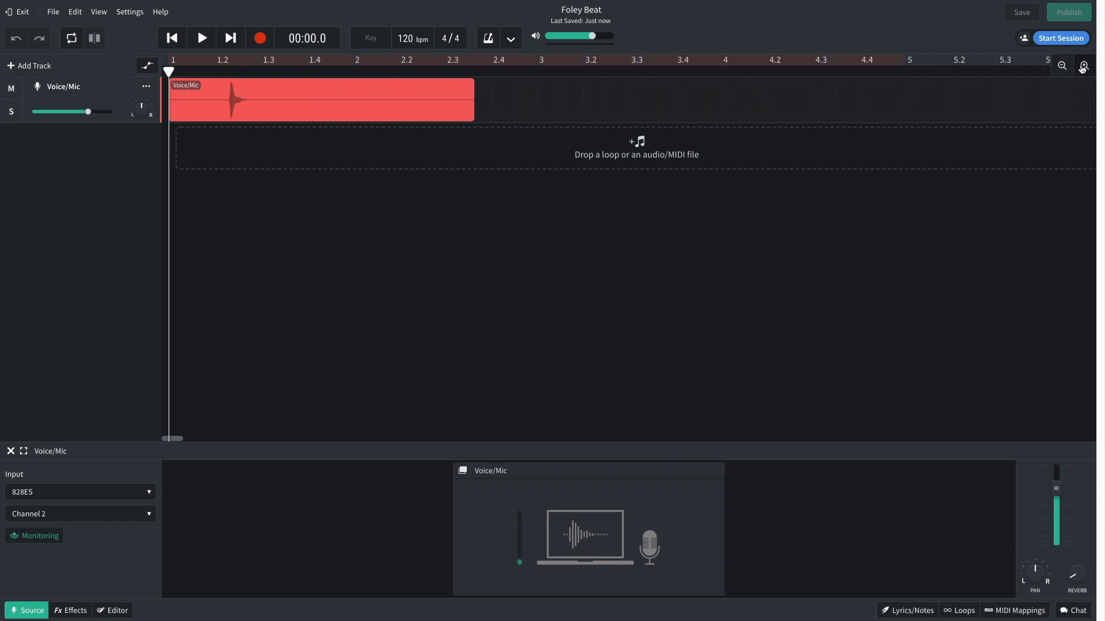
left_click(99, 12)
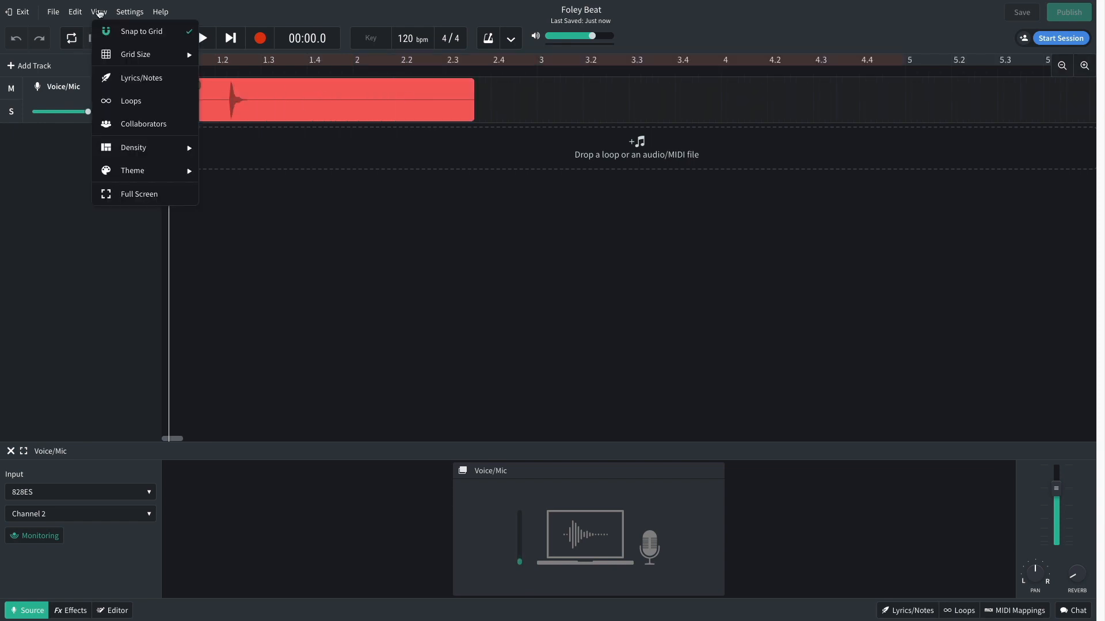
left_click(147, 36)
Step: Trim both ends of the recorded clip close to the hit, and undo the last trim of its end
left_click(337, 103)
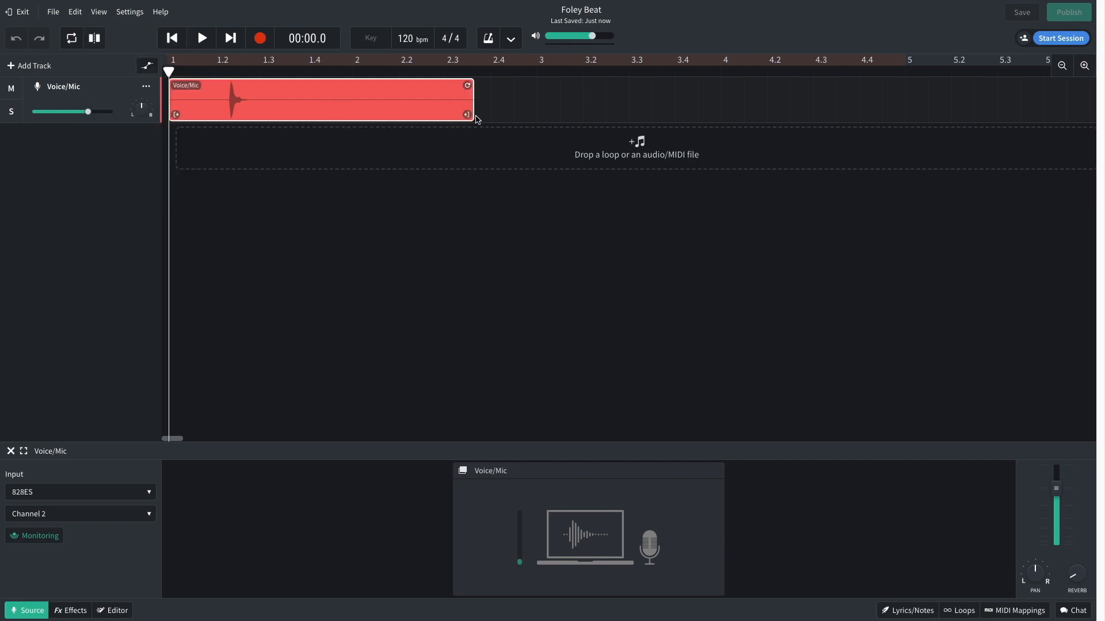
left_click_drag(477, 119, 251, 119)
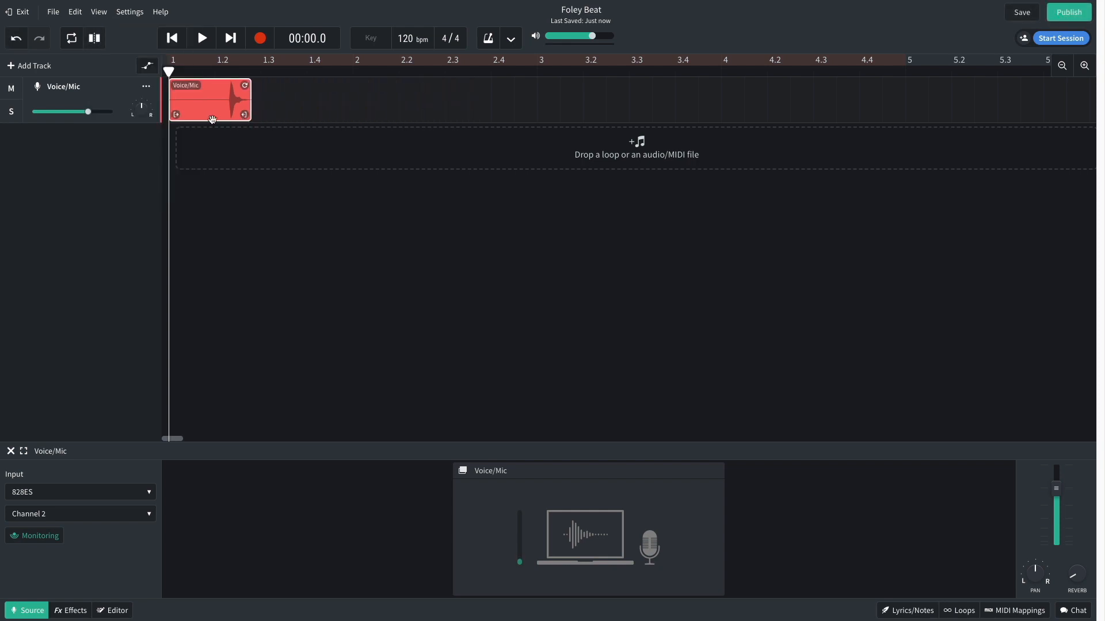
left_click_drag(172, 118, 227, 118)
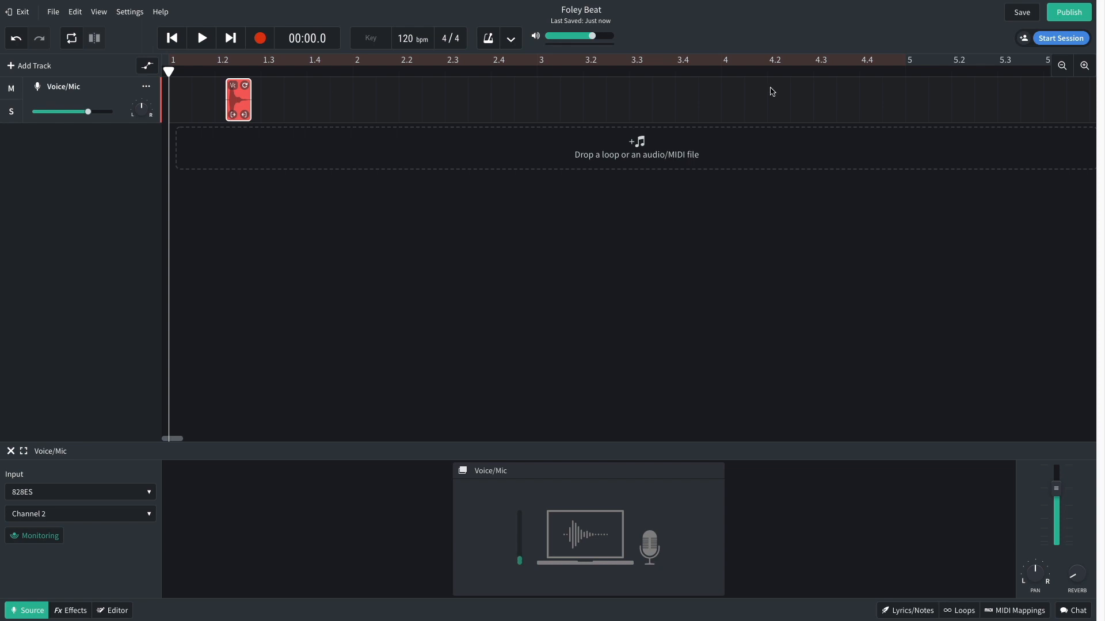
left_click(1085, 66)
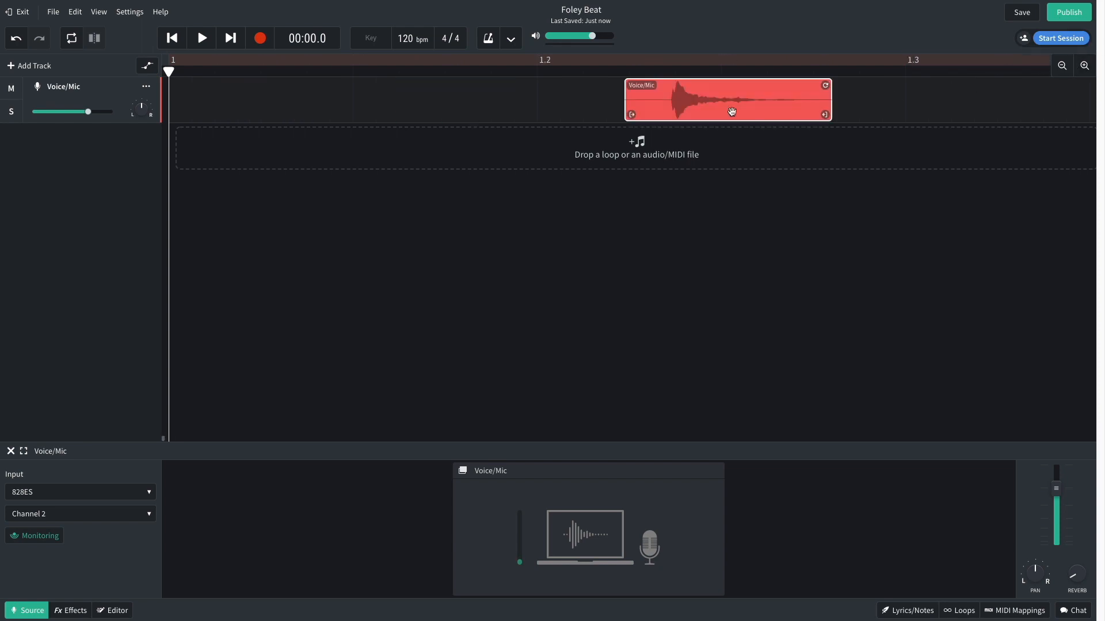
left_click_drag(627, 117, 676, 115)
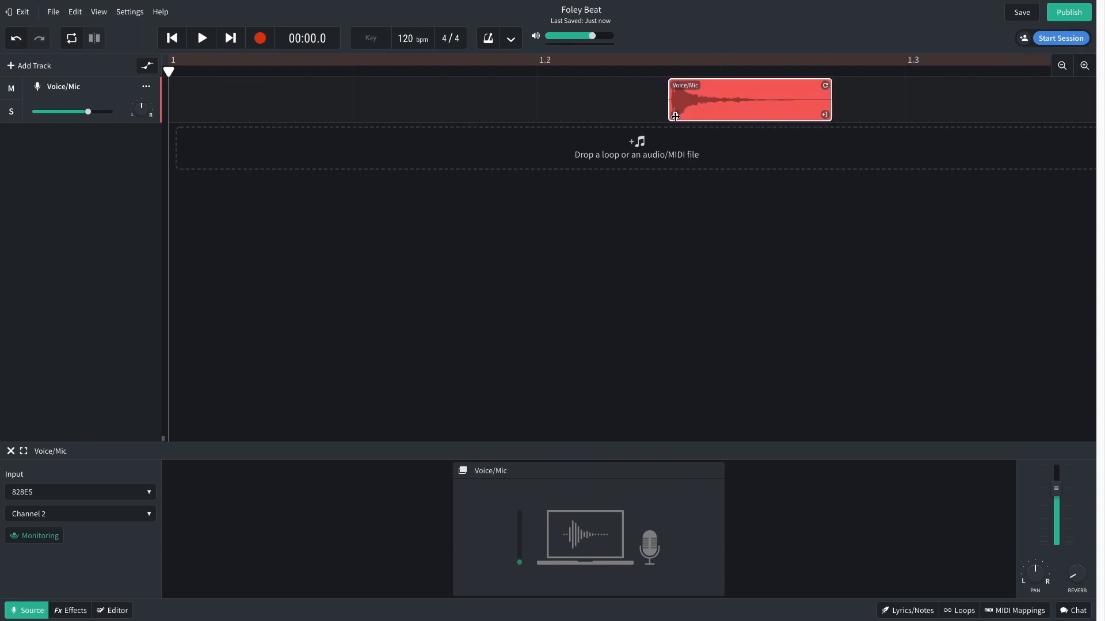
left_click_drag(829, 115, 796, 116)
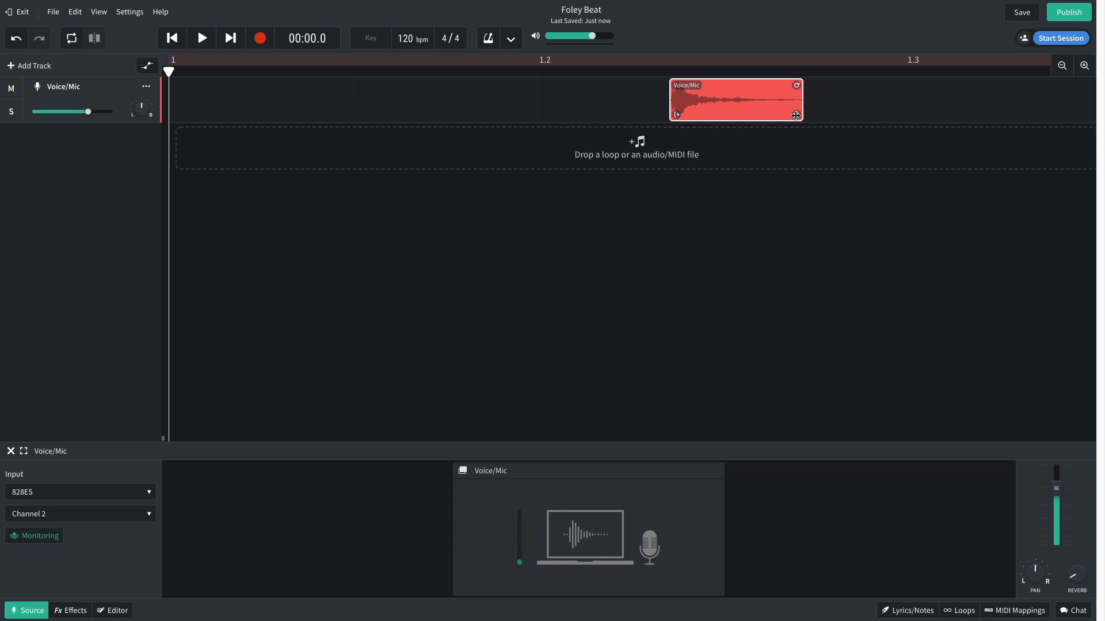
key("ctrl+z")
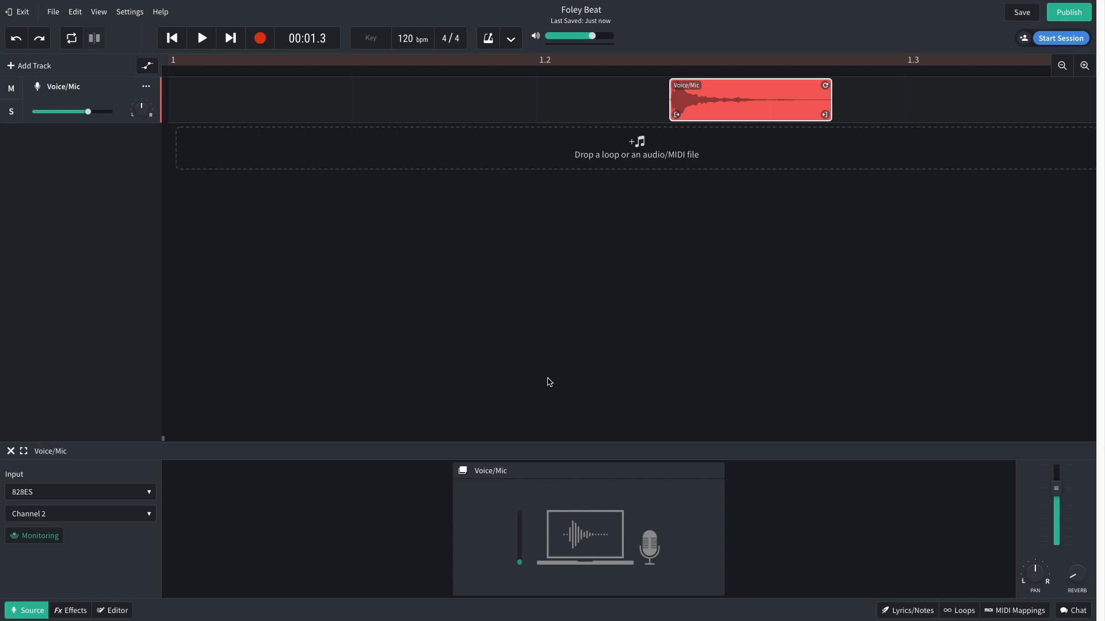
Step: Open the clip in the audio editor and trim its start to the hit's onset and its end to the decaying tail
left_click(112, 611)
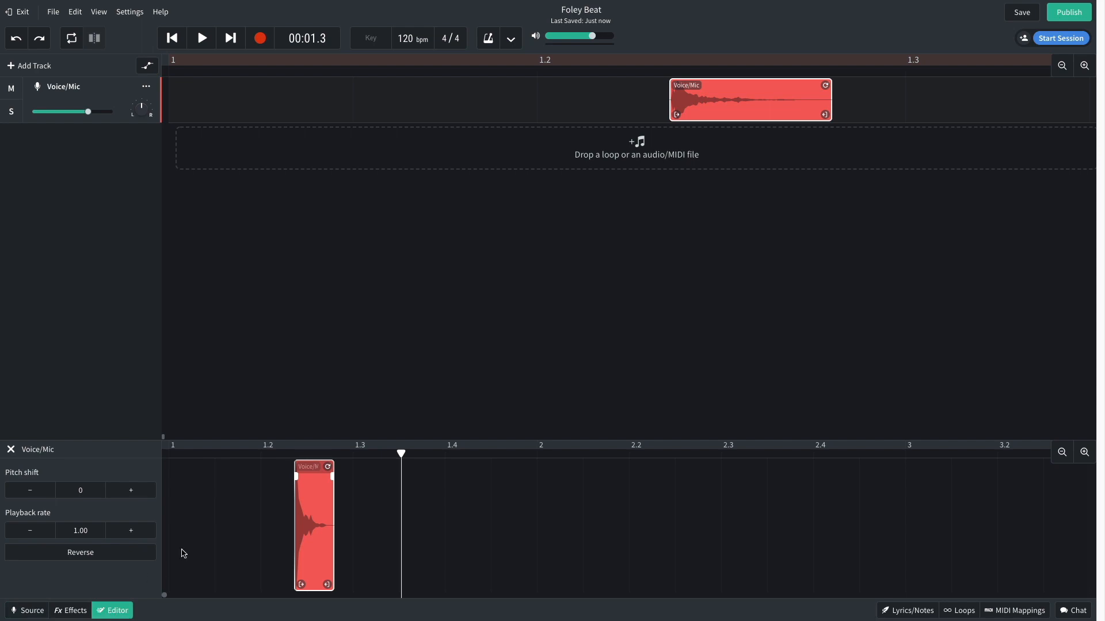
left_click(294, 454)
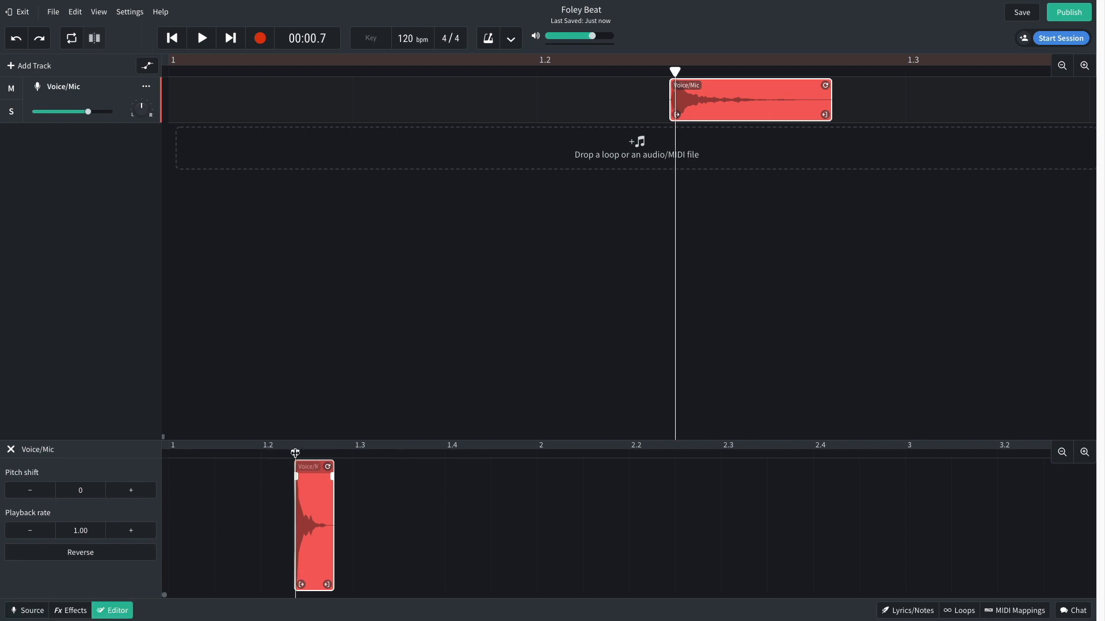
left_click(1084, 452)
left_click(1084, 452)
left_click(1084, 453)
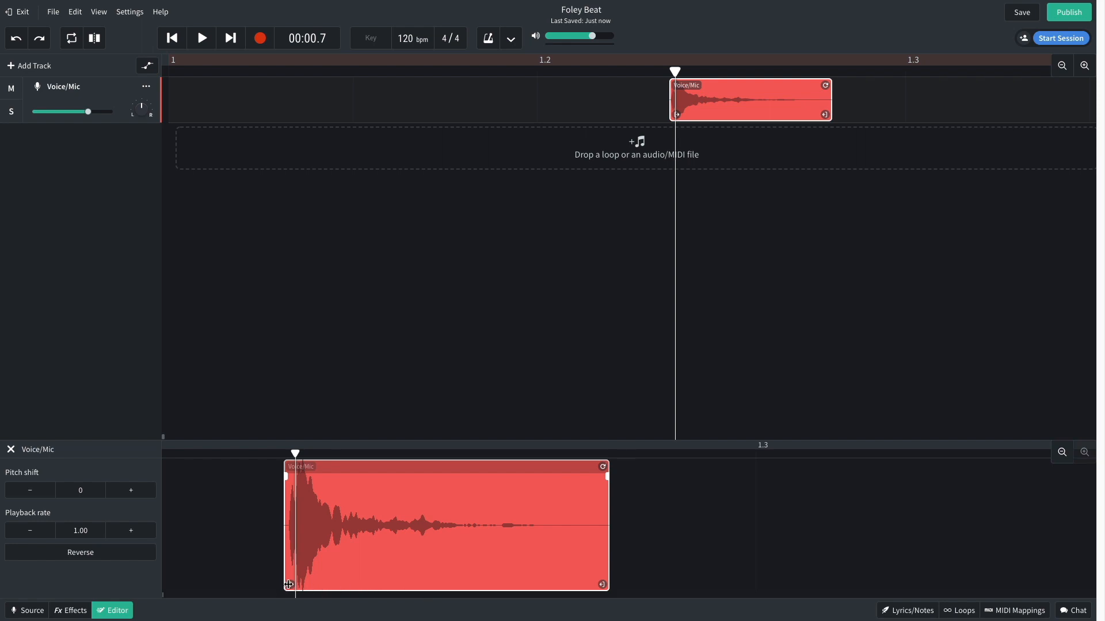
left_click_drag(288, 584, 292, 584)
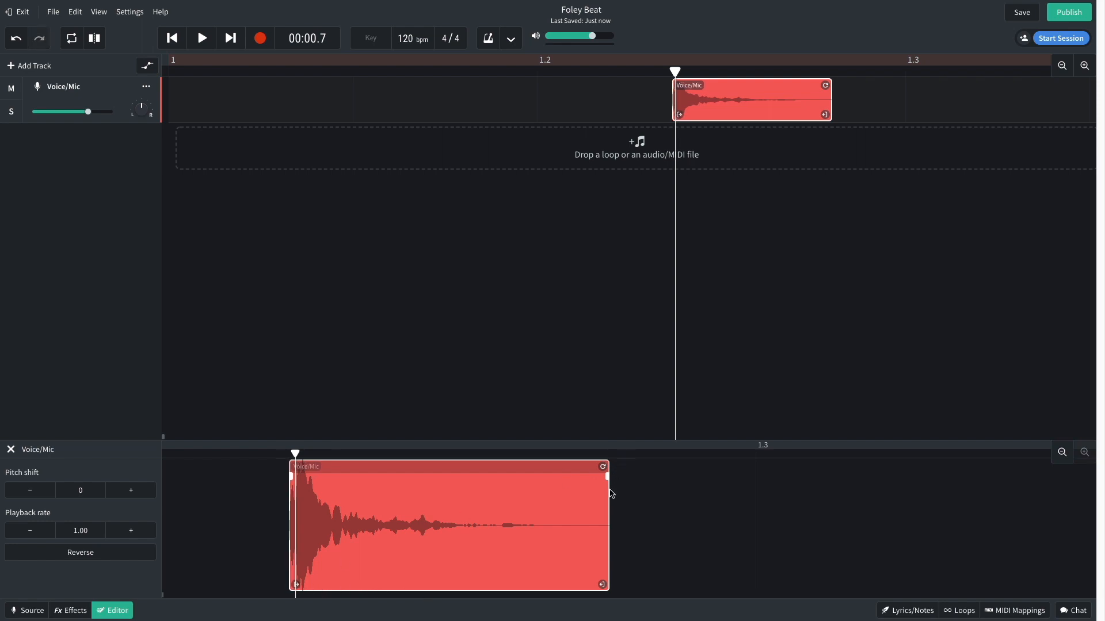
left_click_drag(602, 583, 484, 580)
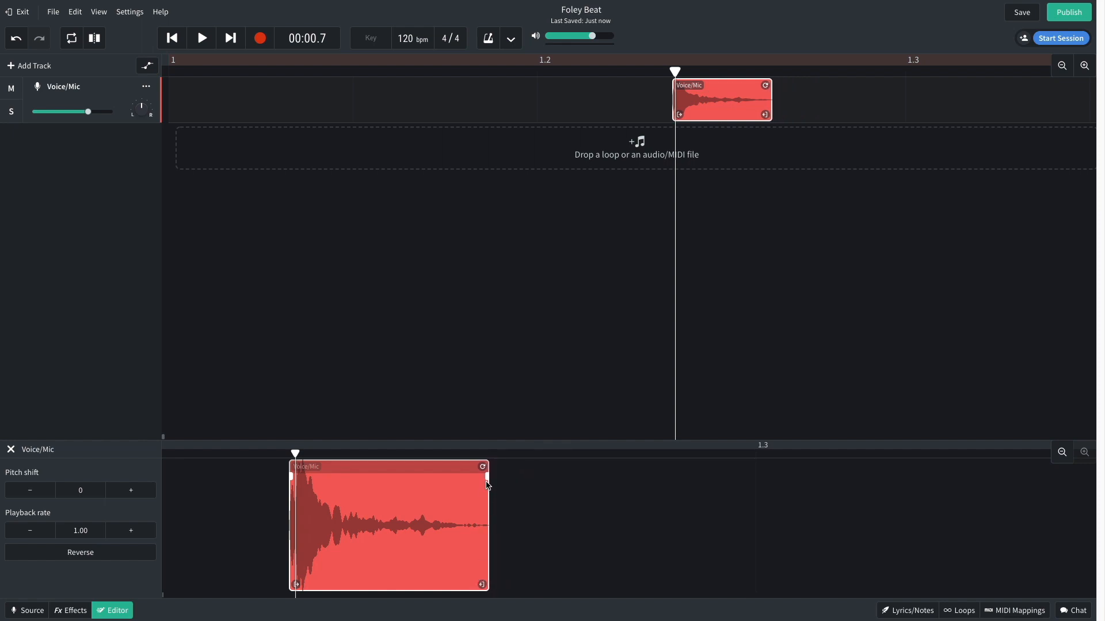
Step: Add a fade-out over roughly the last third of the clip and play it back from just before its start
left_click_drag(487, 485, 408, 487)
left_click(638, 74)
key("space")
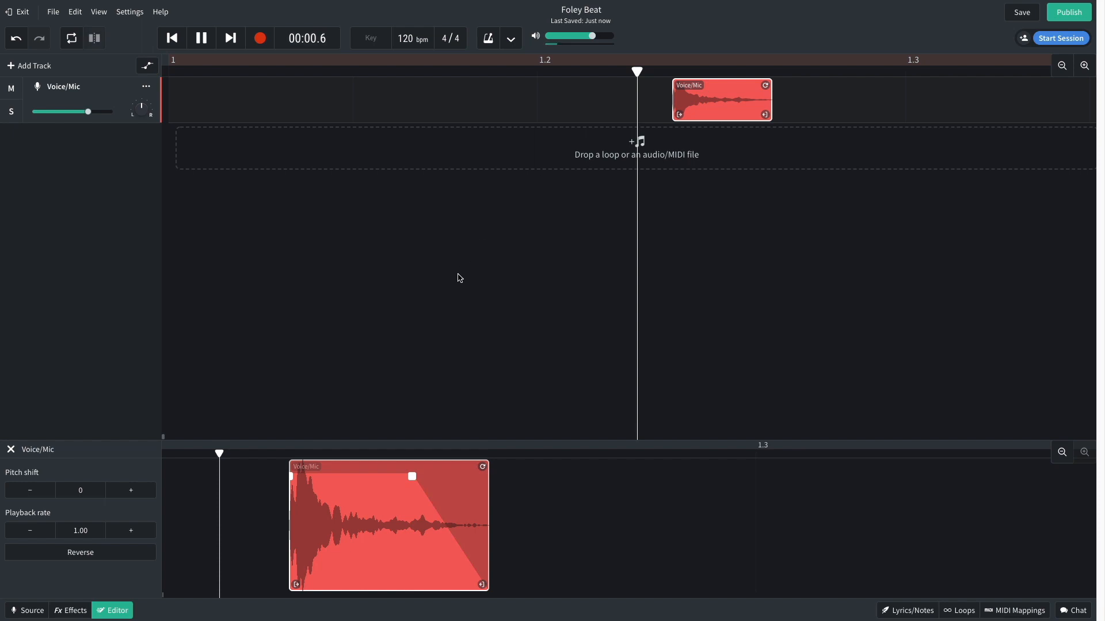
key("space")
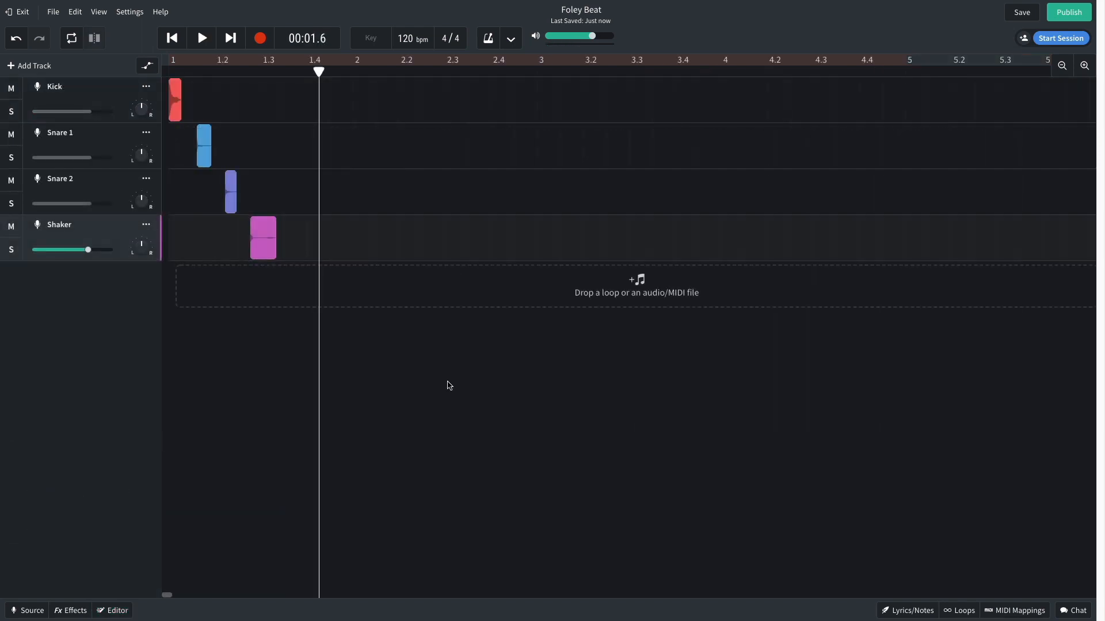
Step: Enable Snap to Grid with a 1/8 grid size and move the Kick clip along its track
left_click(97, 13)
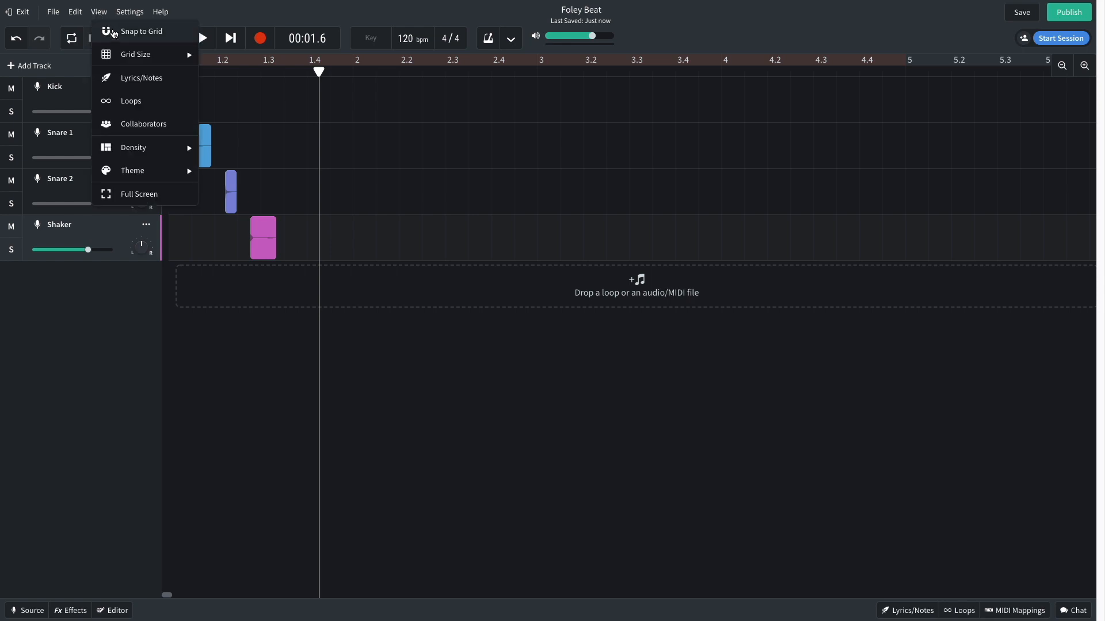
left_click(114, 33)
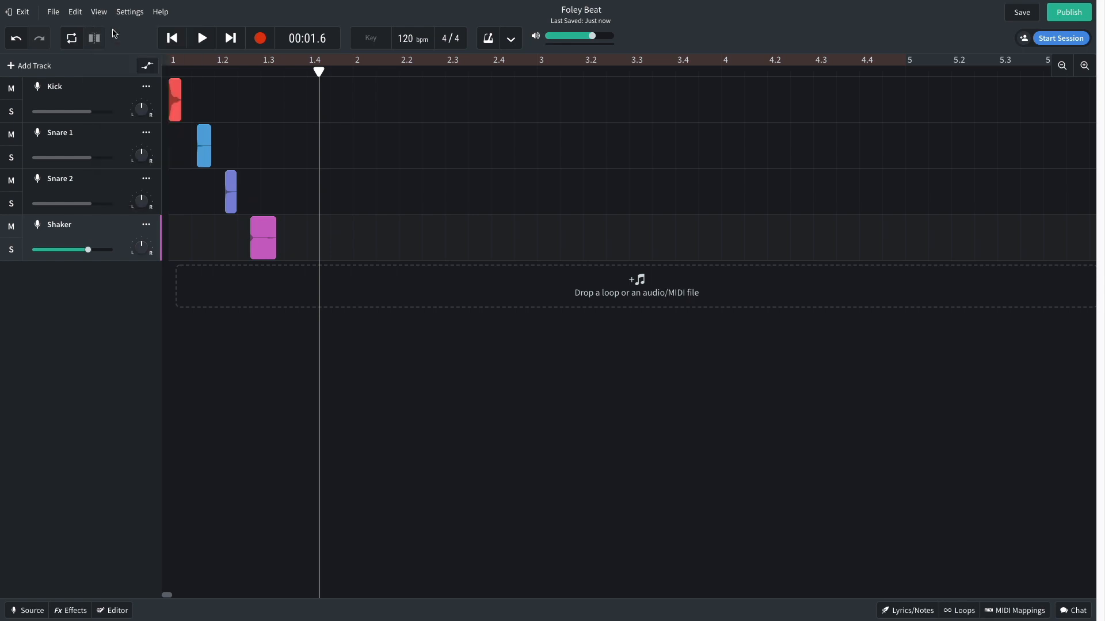
left_click(99, 12)
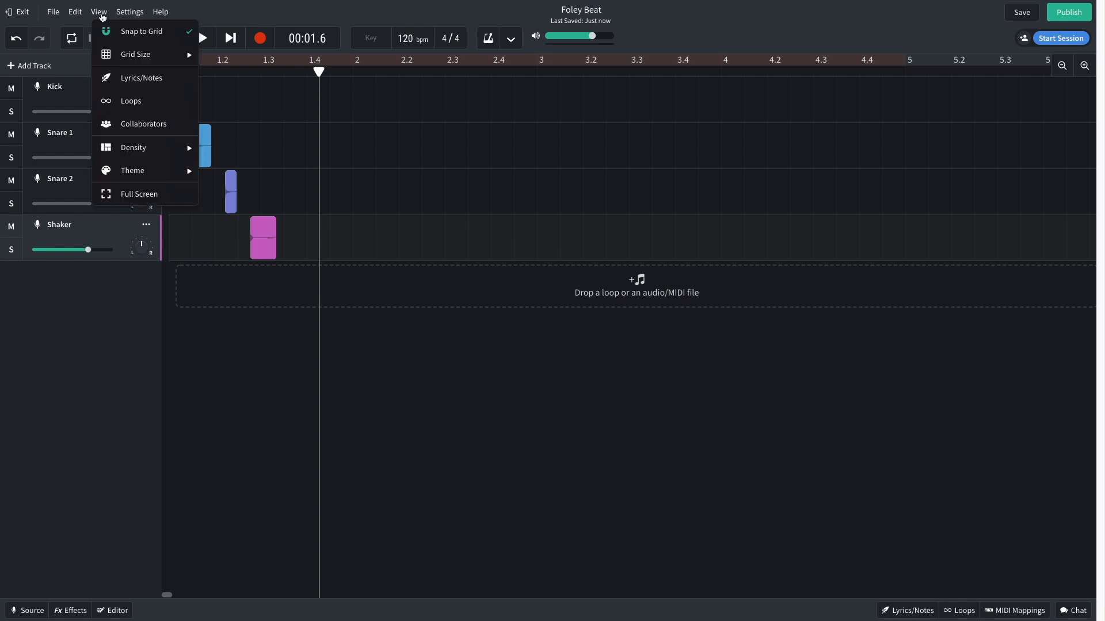
mouse_move(123, 56)
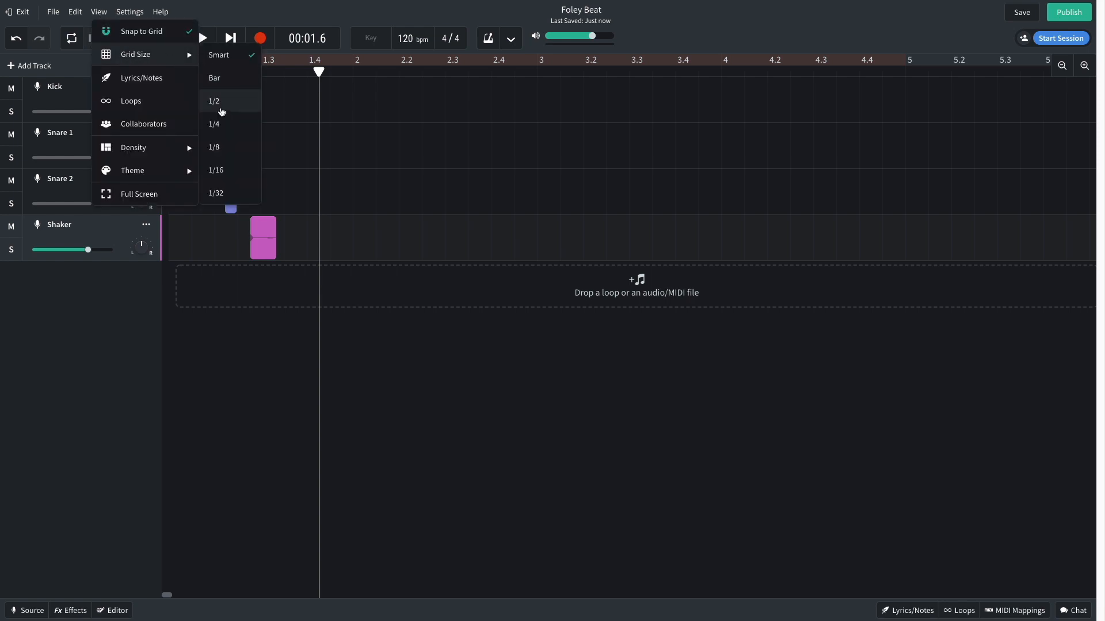
left_click(219, 148)
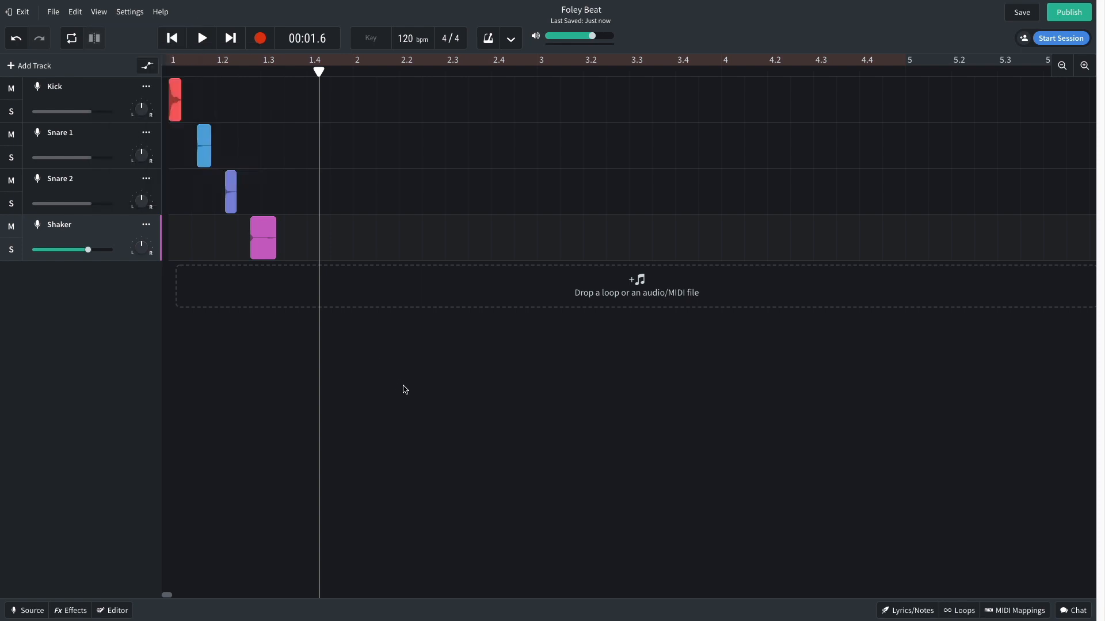
left_click_drag(175, 87, 585, 101)
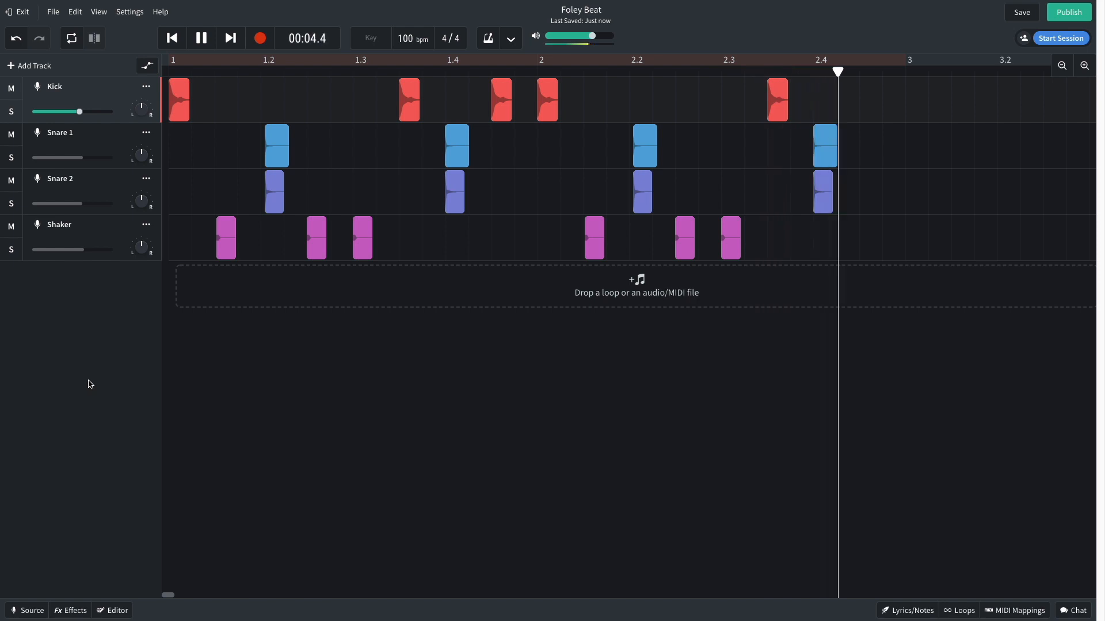
Step: Stop playback, return the playhead to the project start and solo the Kick track
key("space")
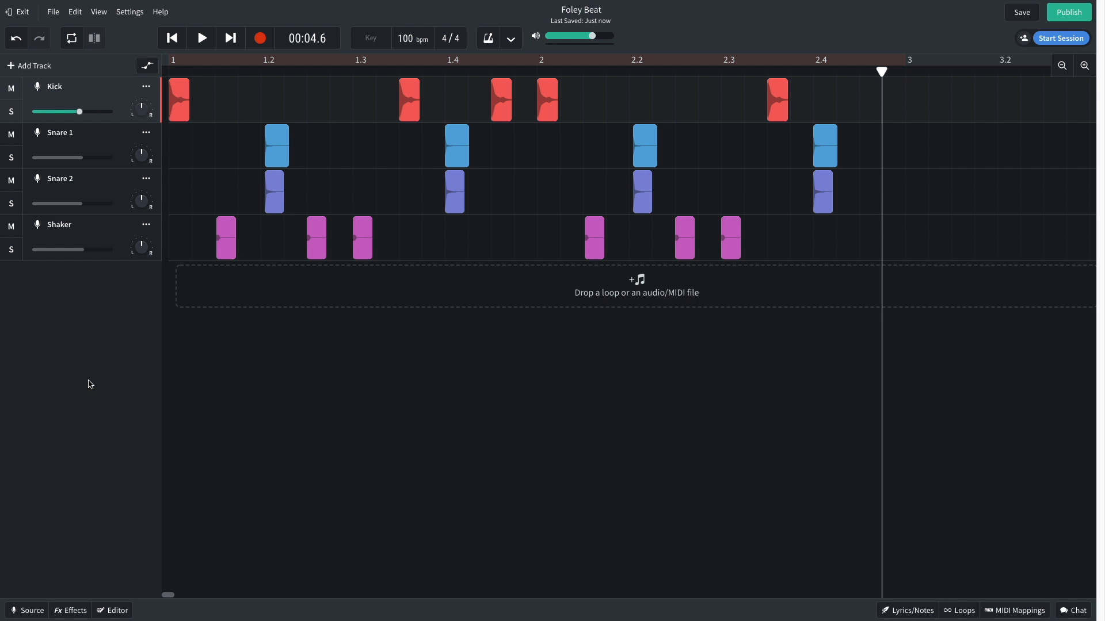
key("Return")
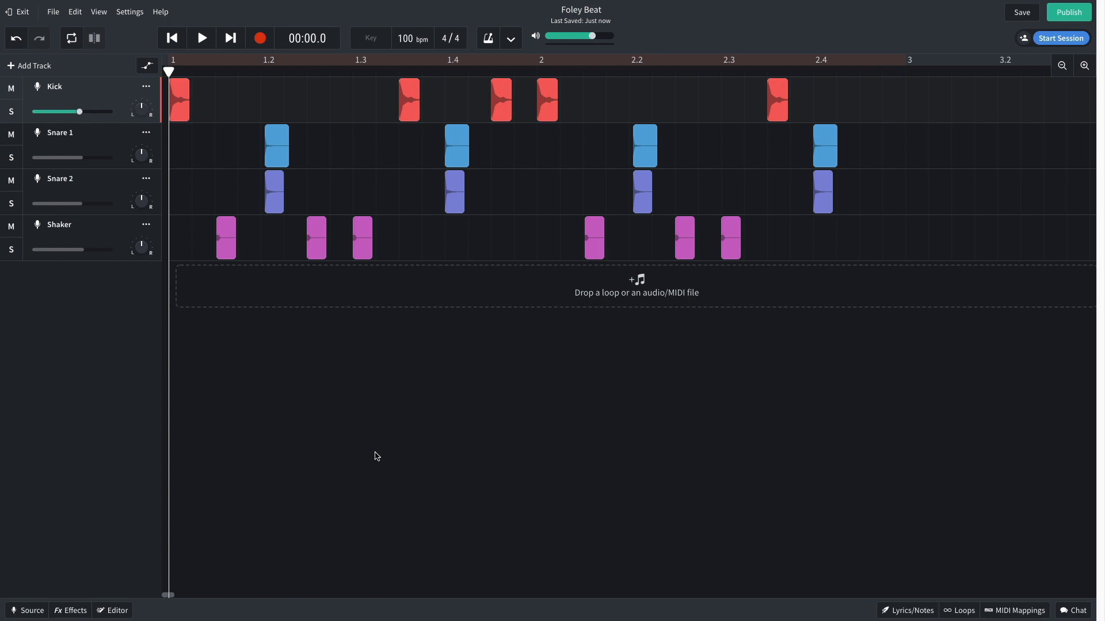
left_click(14, 116)
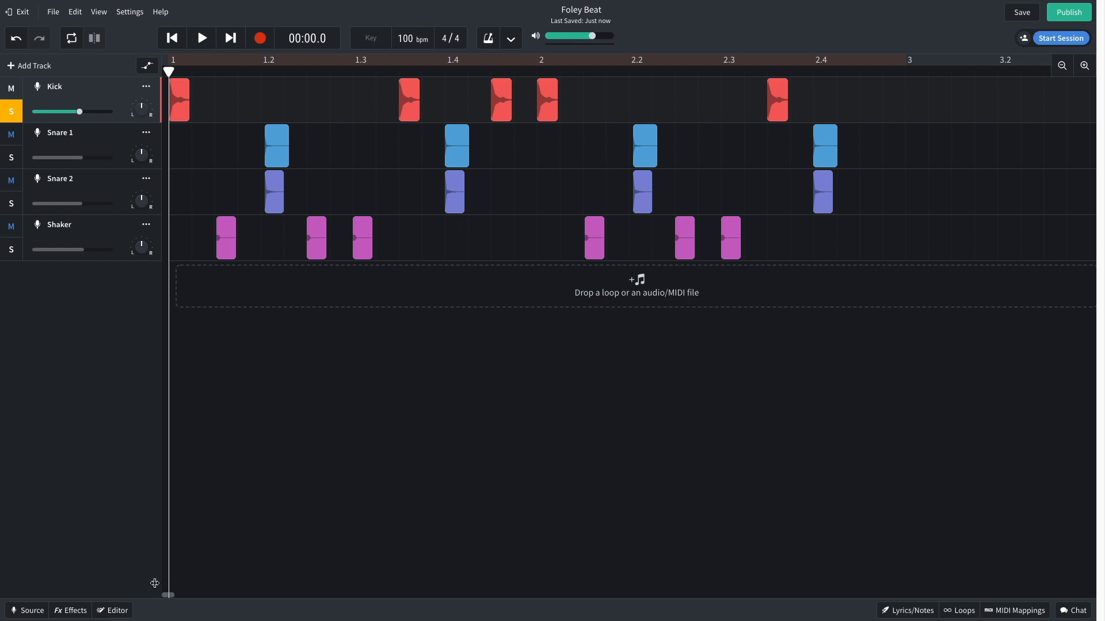
Step: Select all Kick clips in the audio editor, raise their pitch shift to 3 and play the track back
left_click(113, 610)
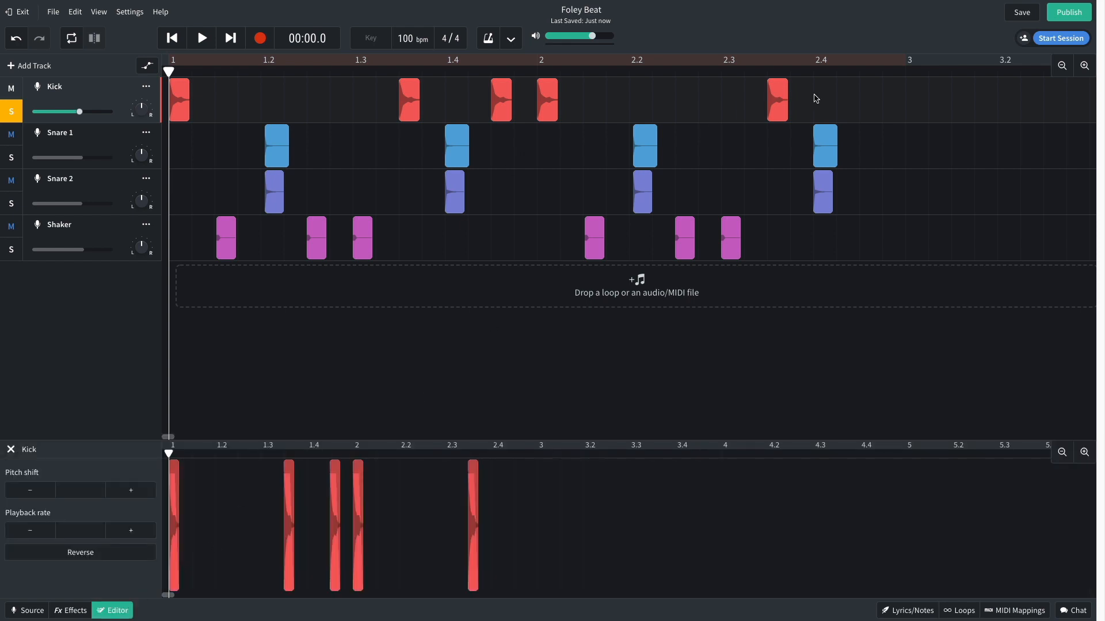
left_click_drag(816, 99, 167, 102)
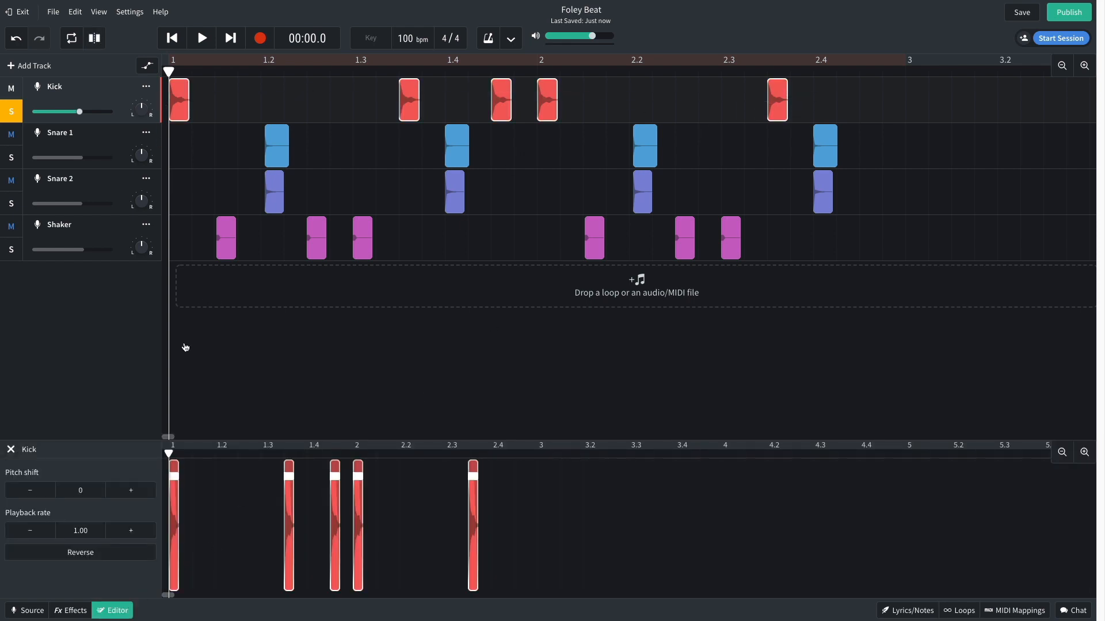
left_click(132, 489)
left_click(131, 489)
left_click(131, 489)
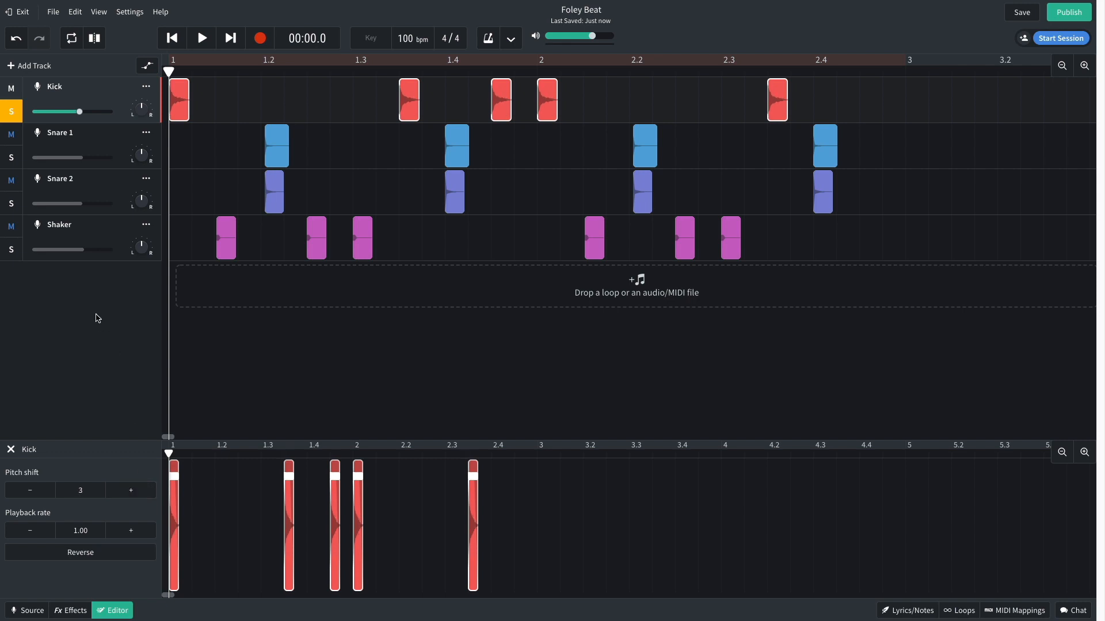
key("space")
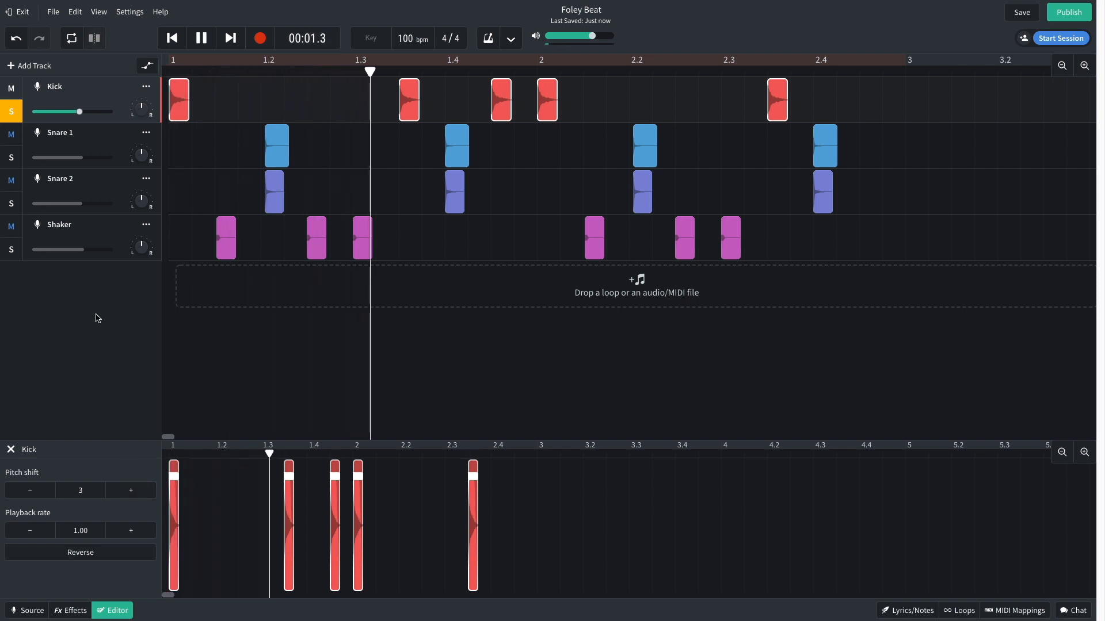
key("space")
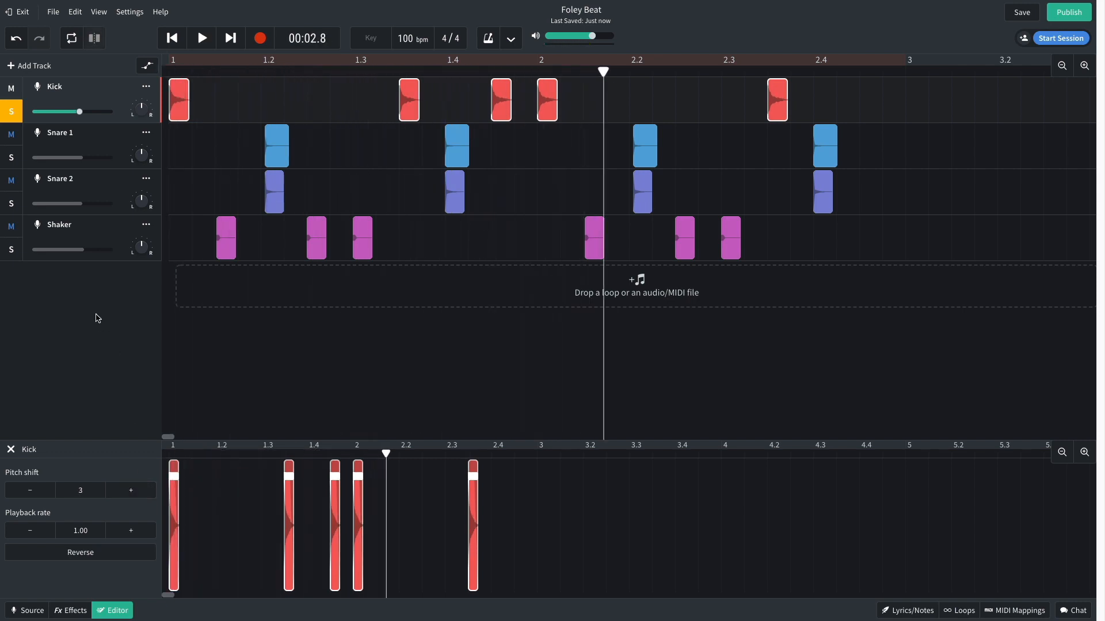
key("Home")
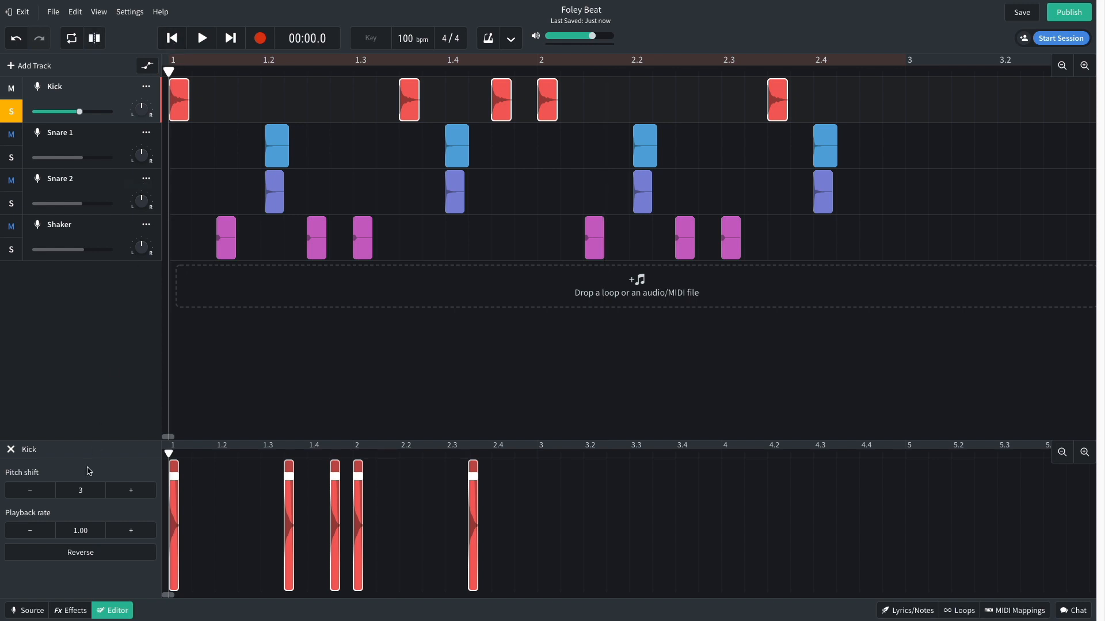
Step: Lower the pitch shift of the selected Kick clips to -3 and play them from the project start
left_click(32, 492)
left_click(31, 492)
left_click(32, 492)
left_click(32, 492)
left_click(31, 492)
left_click(31, 492)
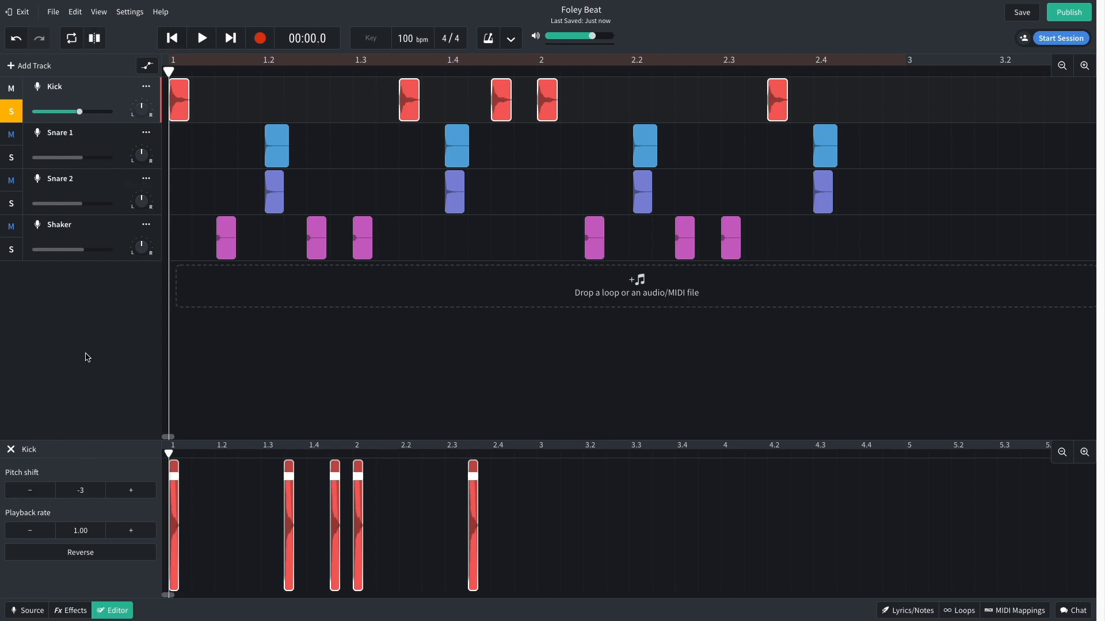
key("space")
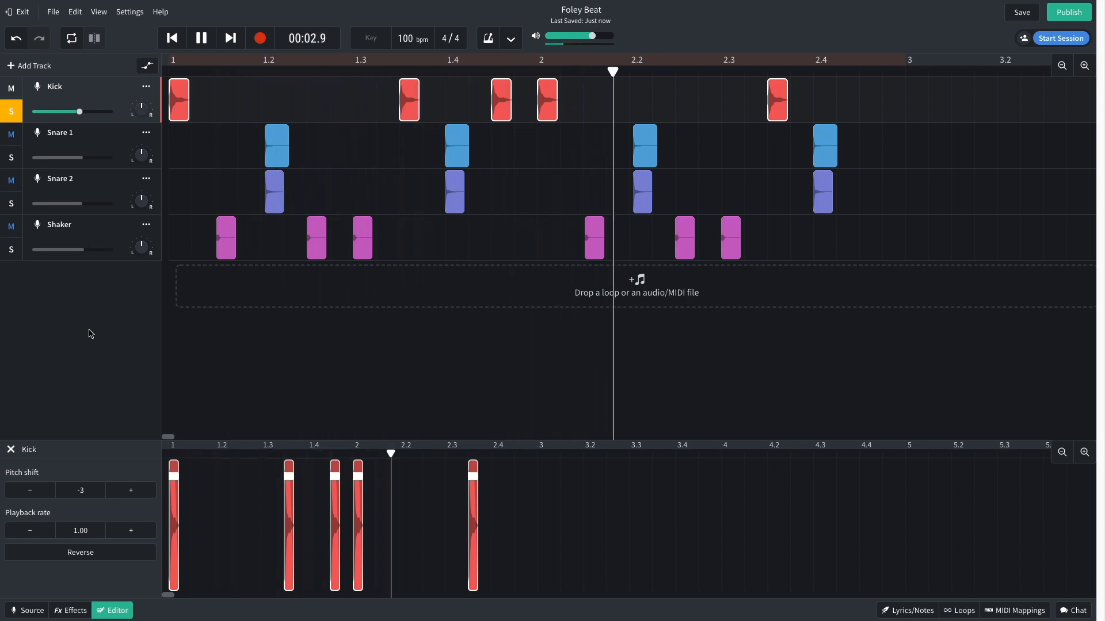
key("space")
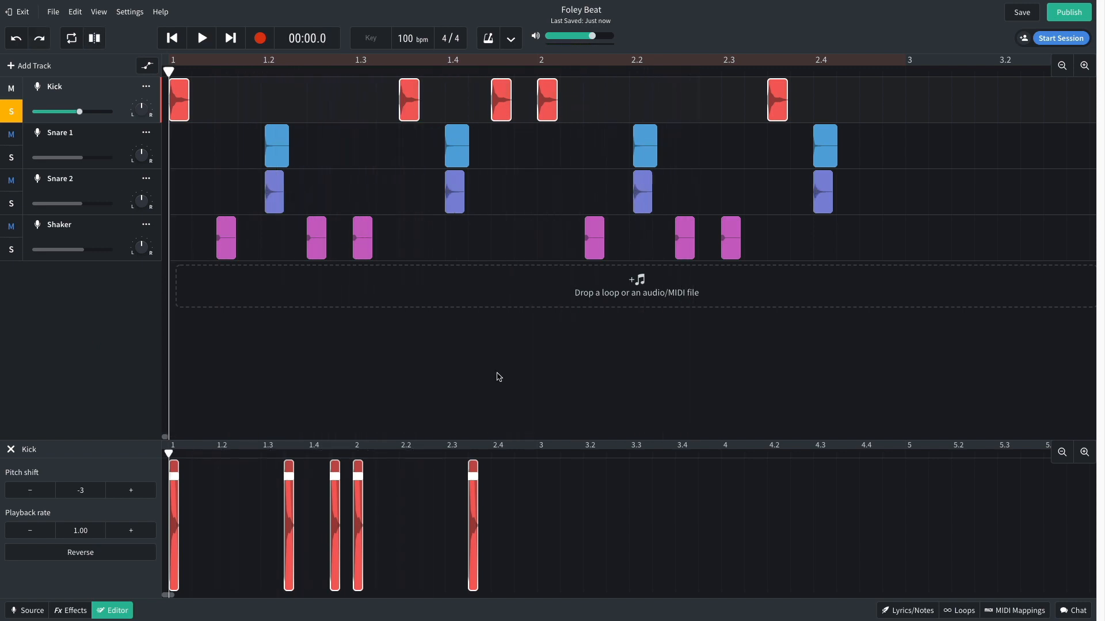
Step: Open the Kick track's effects and look through the categories of effects that can be added
left_click(69, 610)
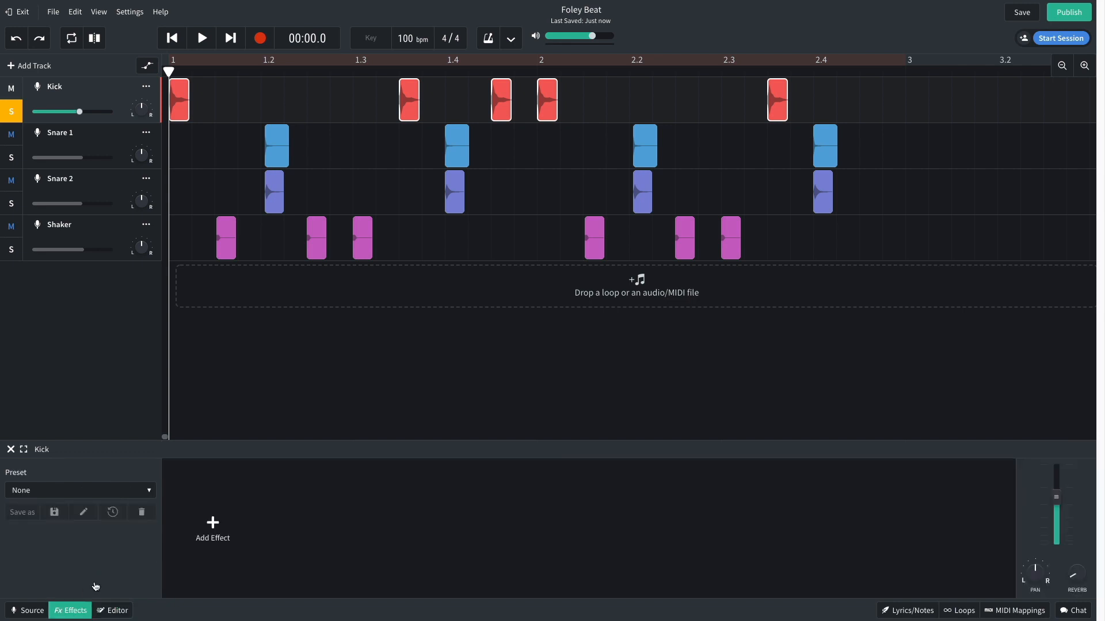
left_click(213, 523)
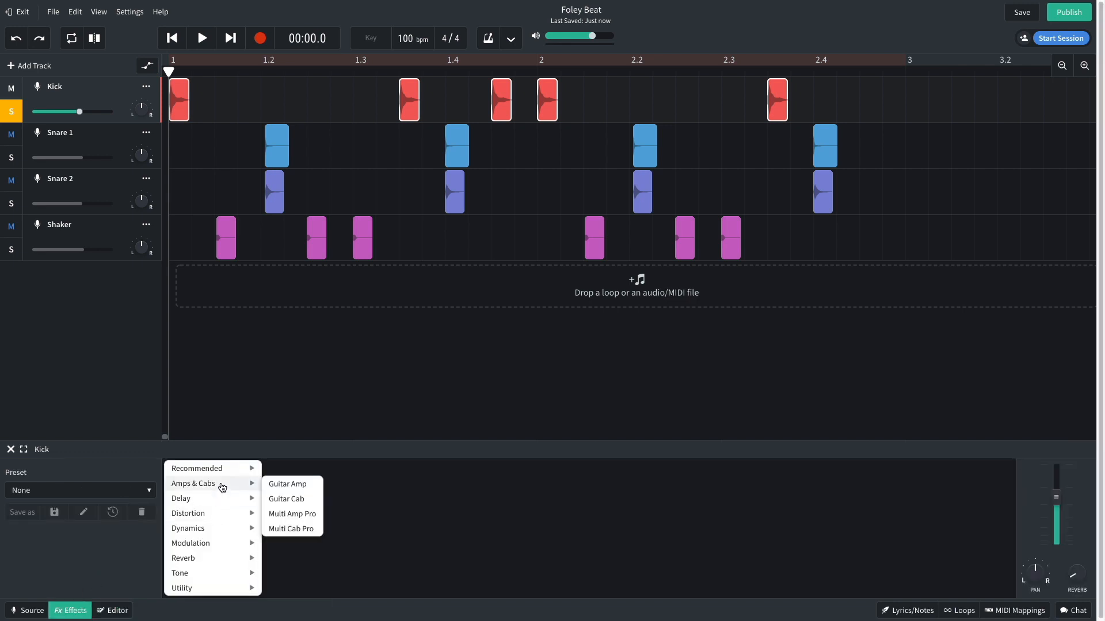
mouse_move(214, 566)
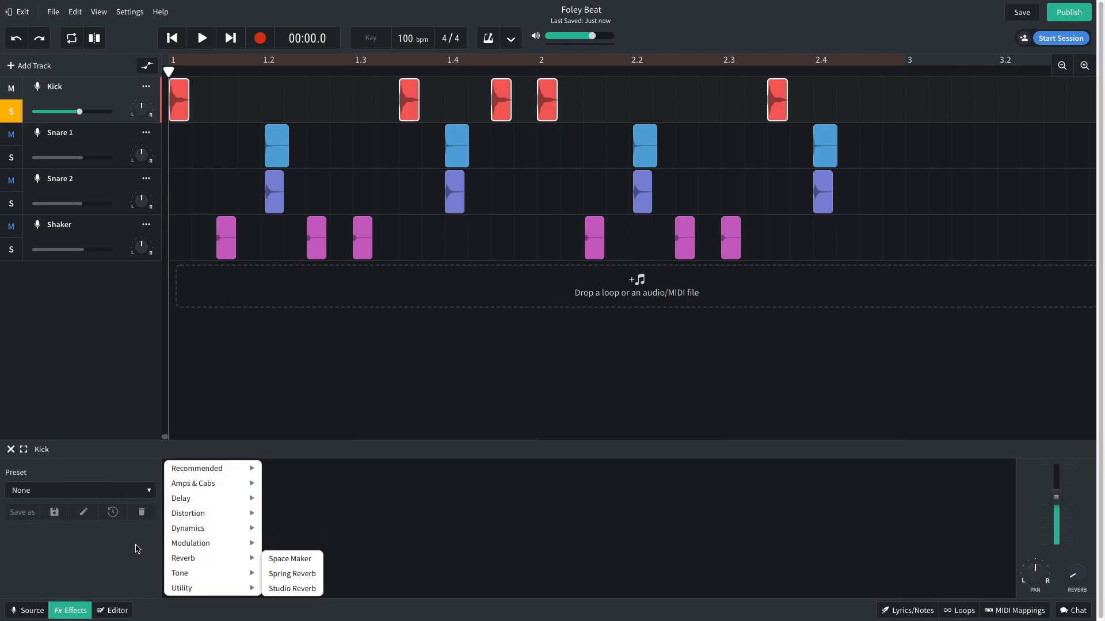
left_click(98, 549)
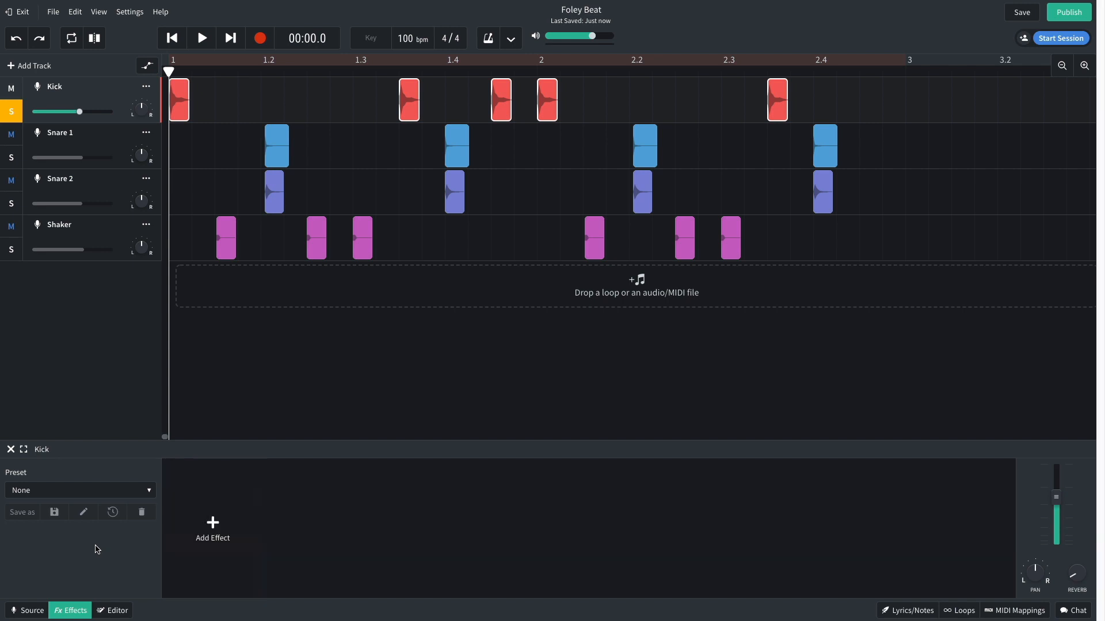
Step: Apply the Classic Chamber effects preset to the Kick track and play back the result
left_click(70, 493)
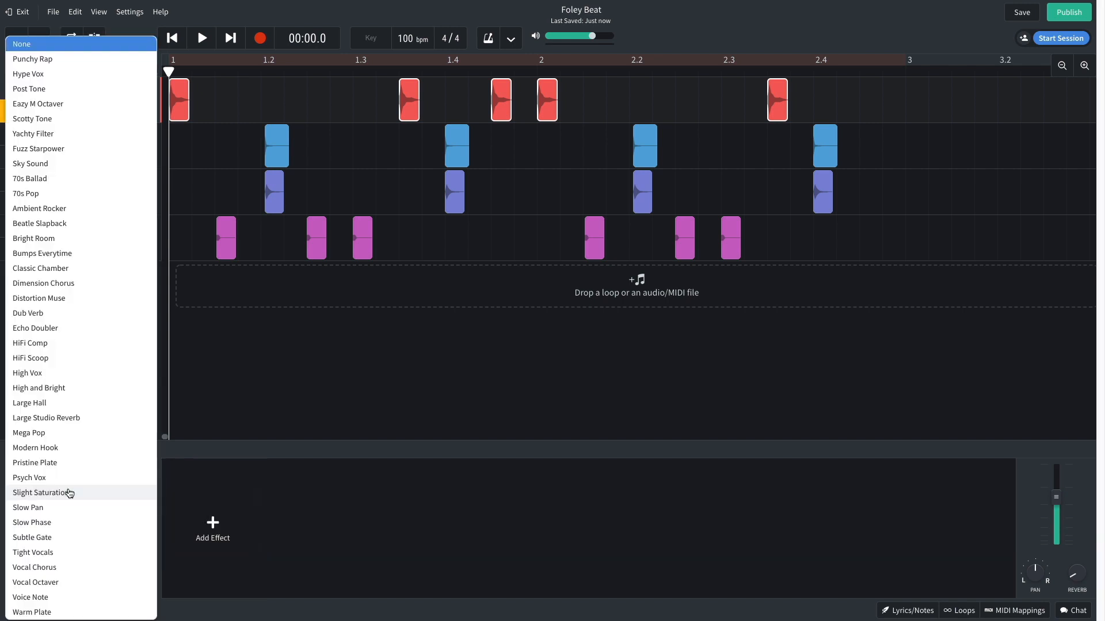
left_click(64, 268)
key("space")
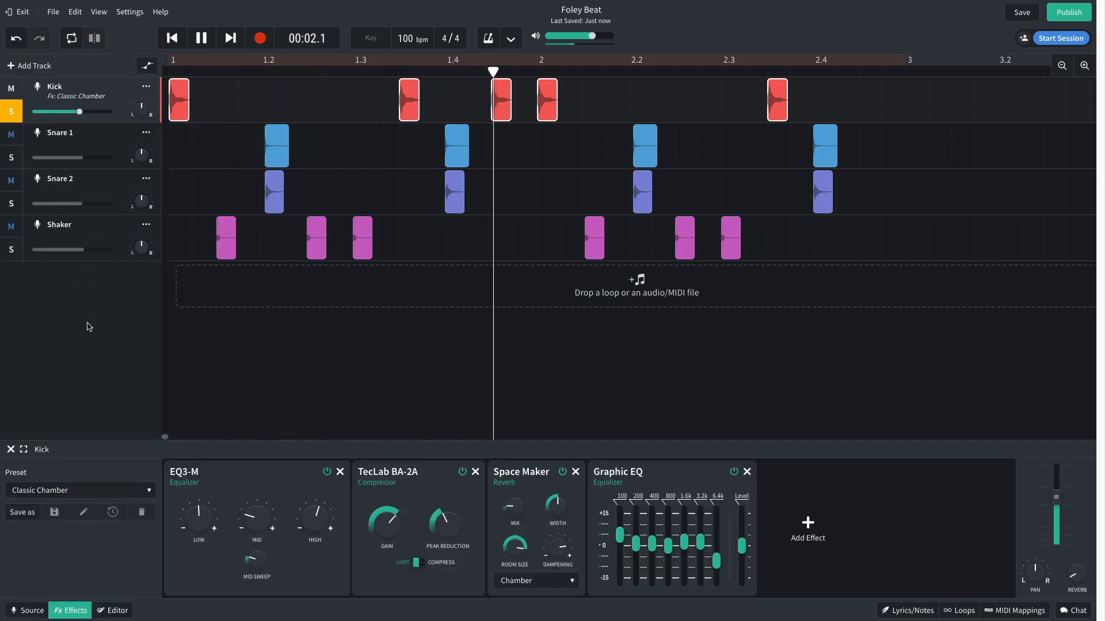
key("space")
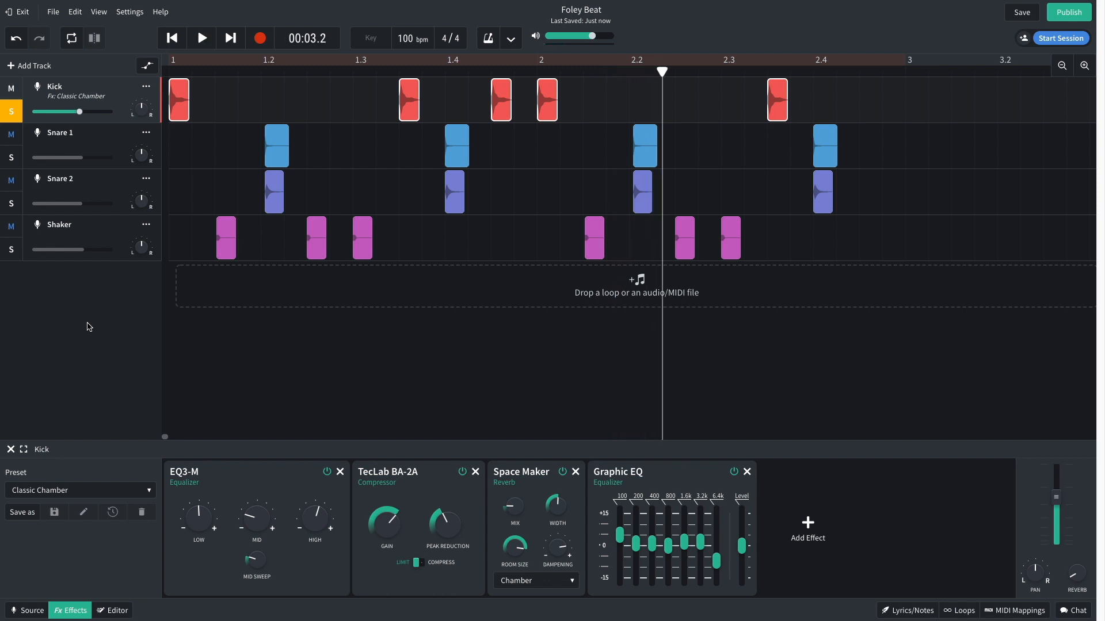
Step: Set the Kick's Space Maker reverb to Large Hall with 35 % mix and 5.2 room size, and play it from the start
left_click(512, 580)
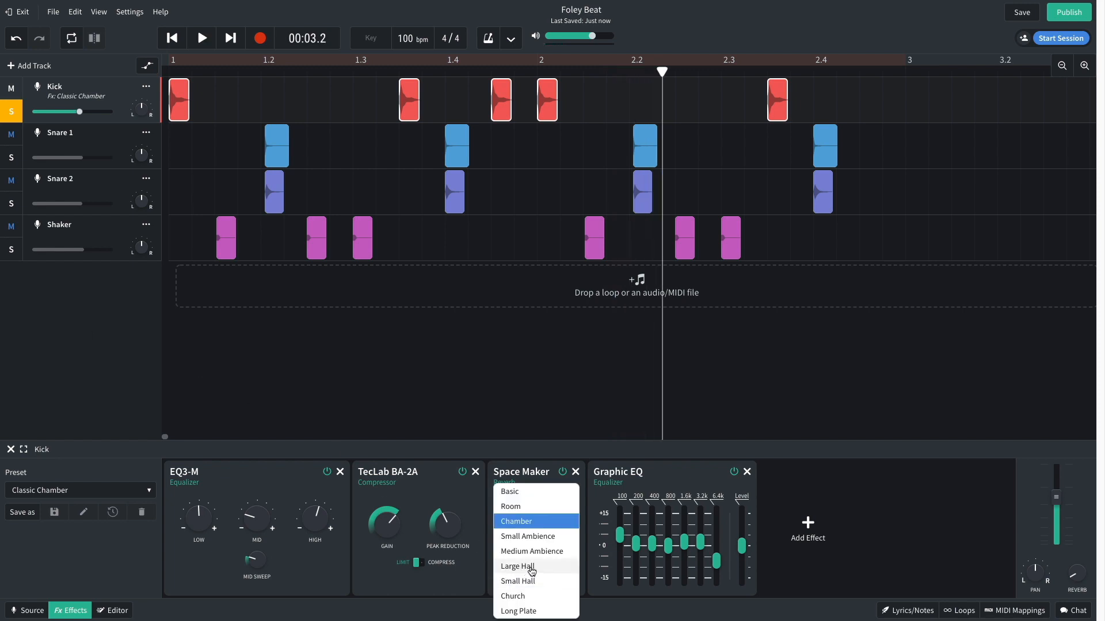
left_click(531, 568)
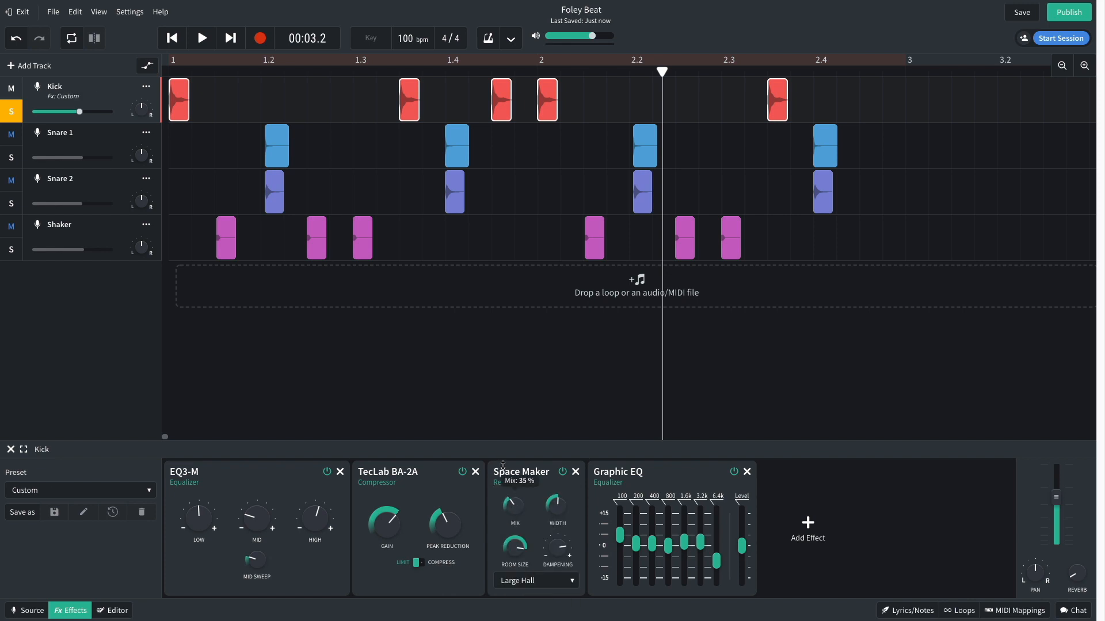
left_click_drag(514, 545, 512, 592)
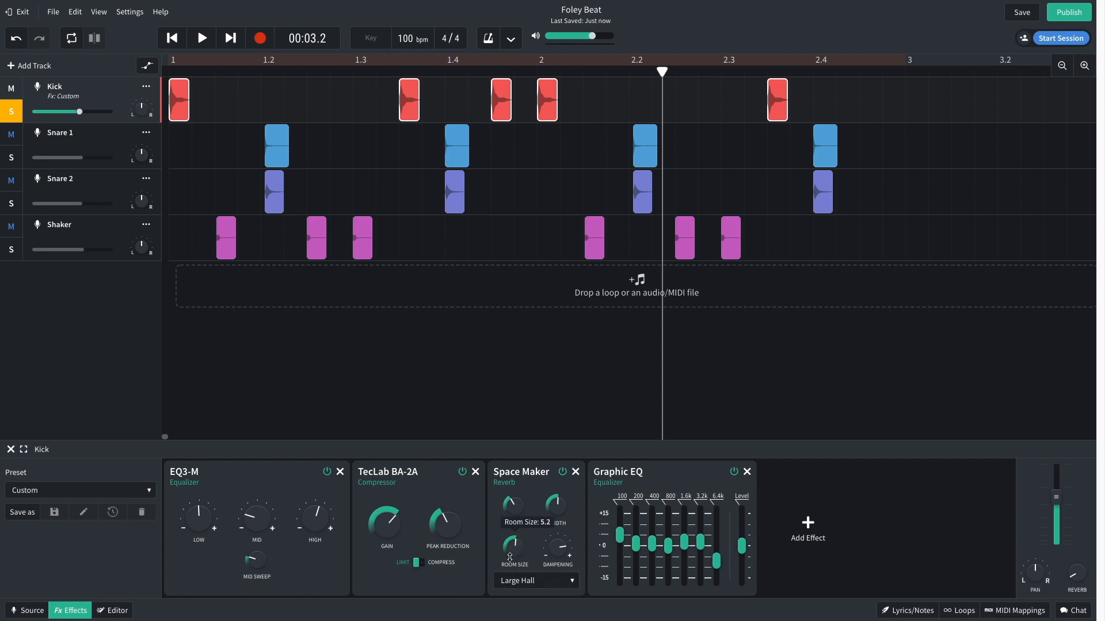
left_click(172, 38)
key("space")
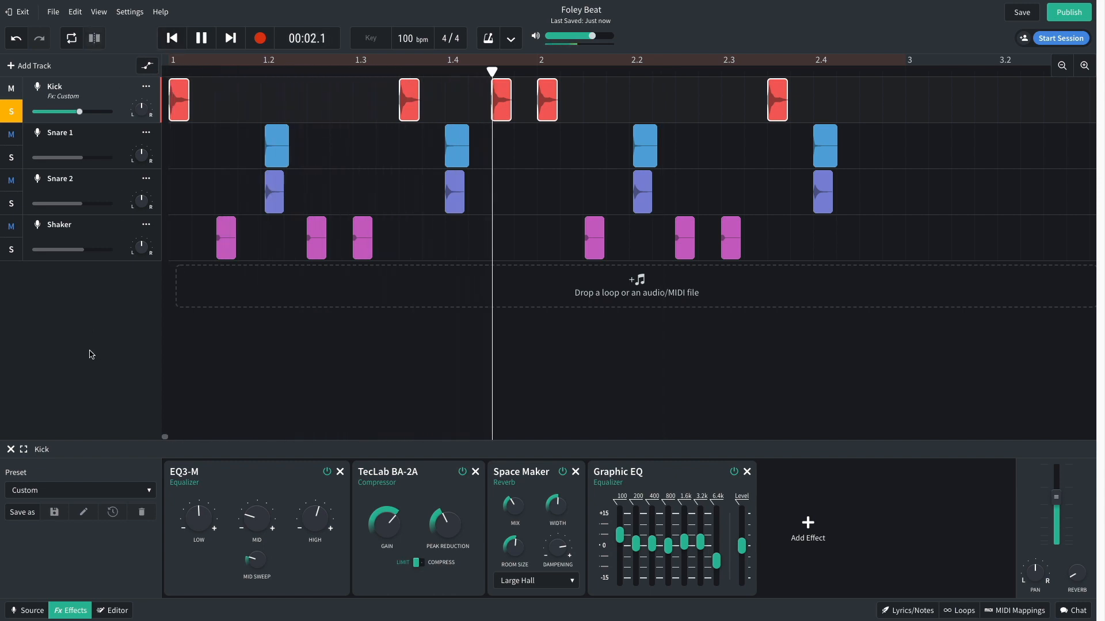
key("space")
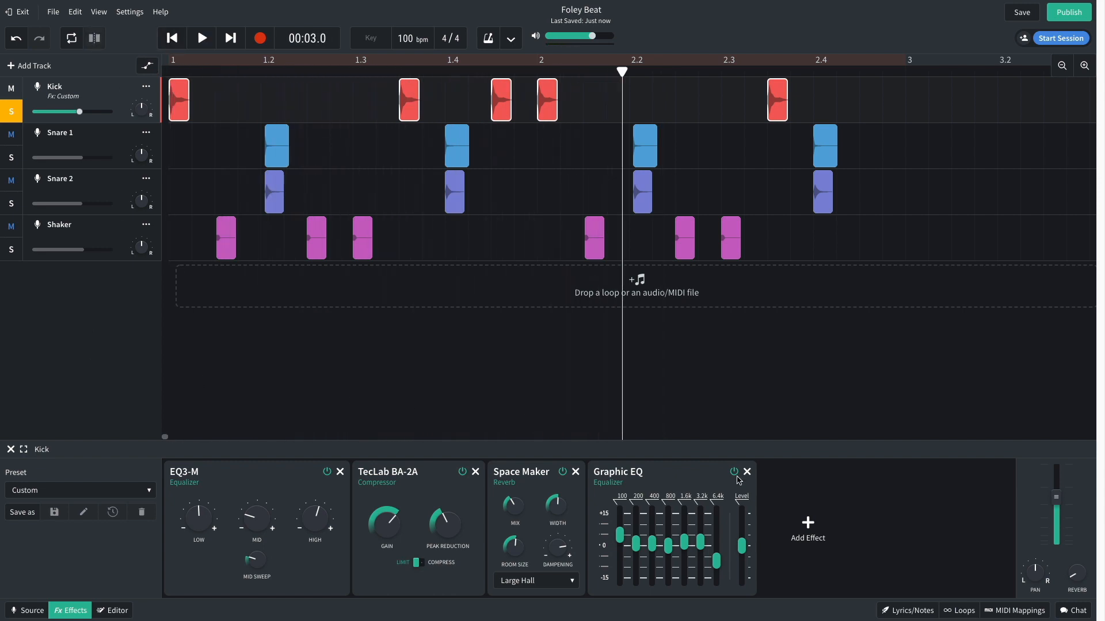
Step: Add a DIGI Comp compressor to the end of the Kick's effects chain and play the track from the start
left_click(819, 522)
mouse_move(820, 522)
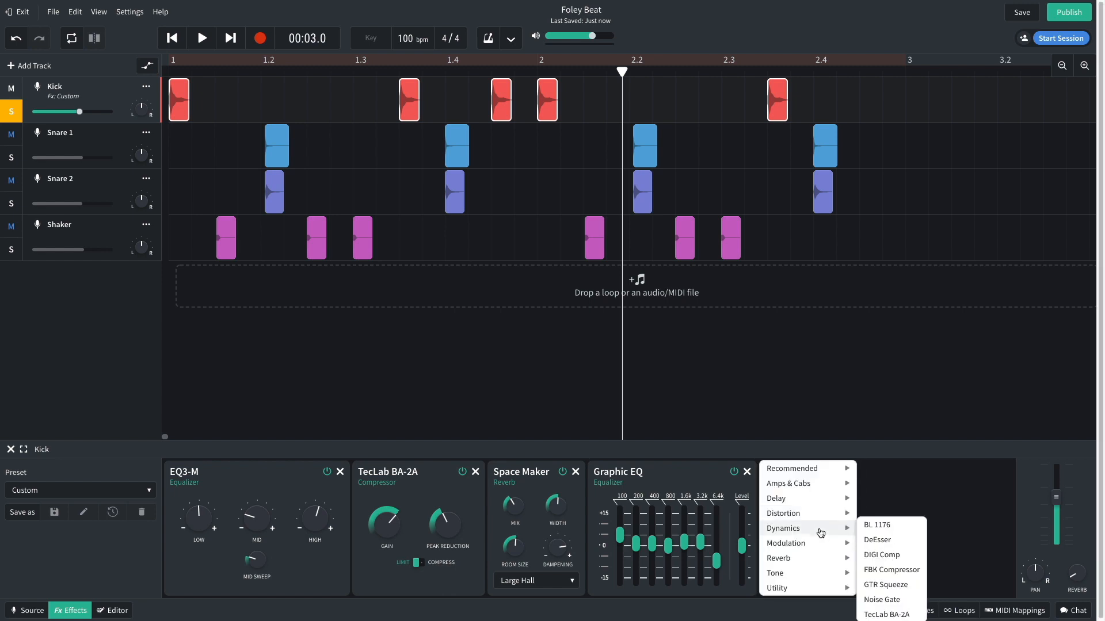
left_click(878, 554)
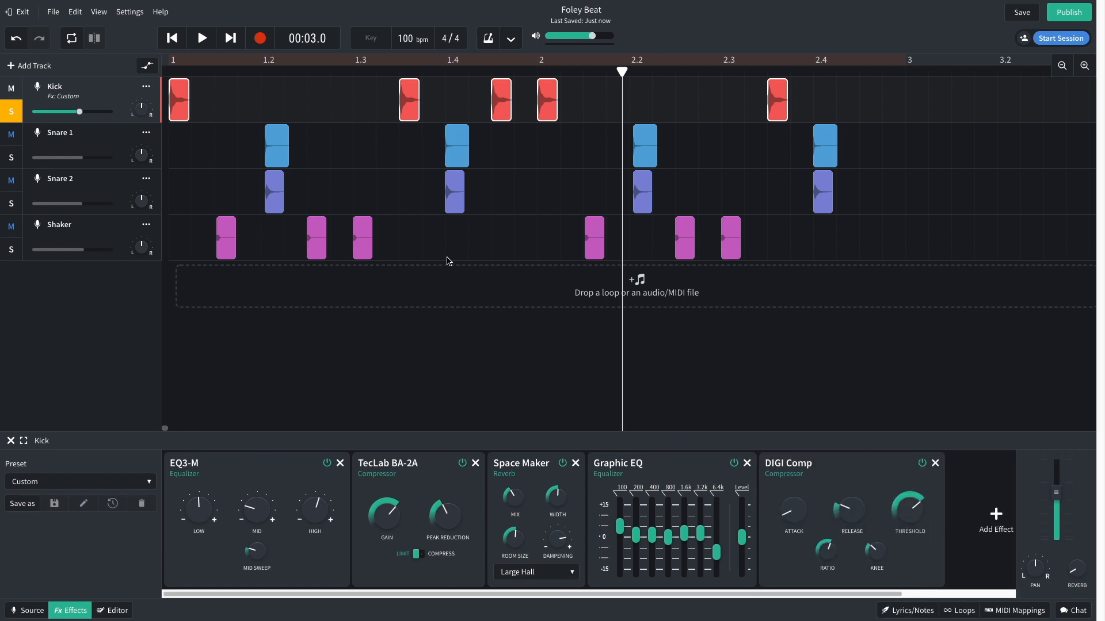
left_click(170, 38)
key("space")
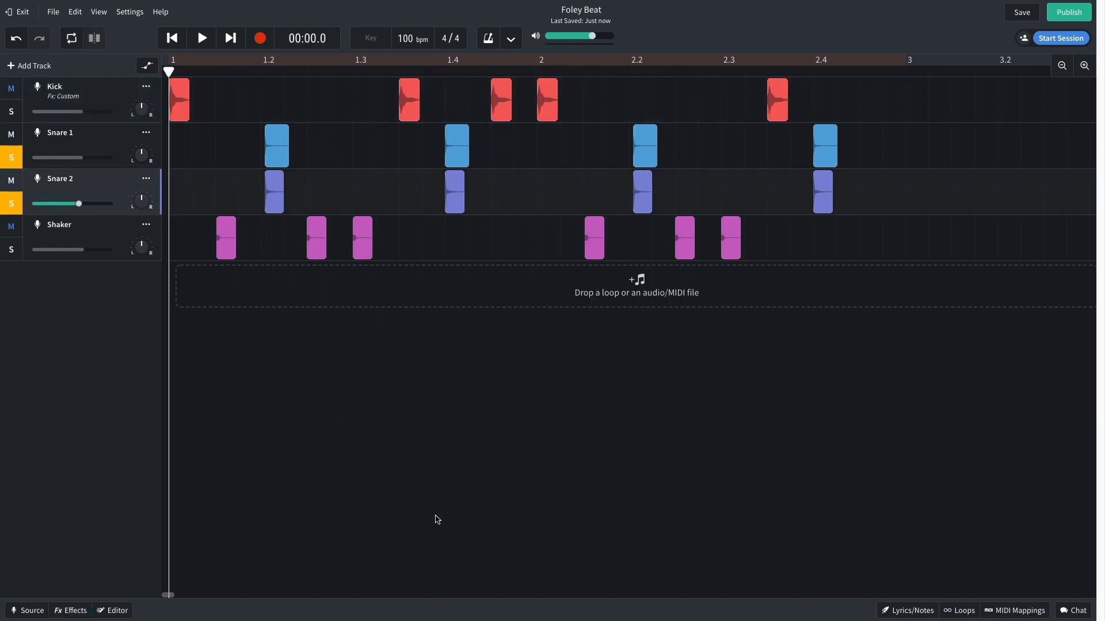
Step: Play the two soloed snare tracks and set the pitch shift of all Snare 2 clips to -7
key("space")
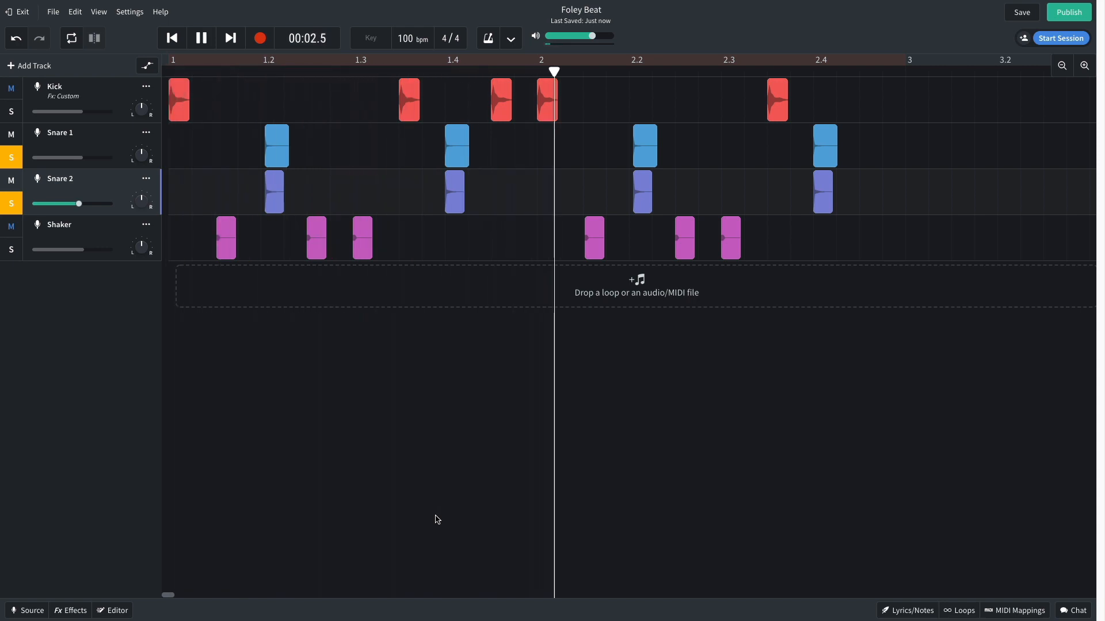
key("space")
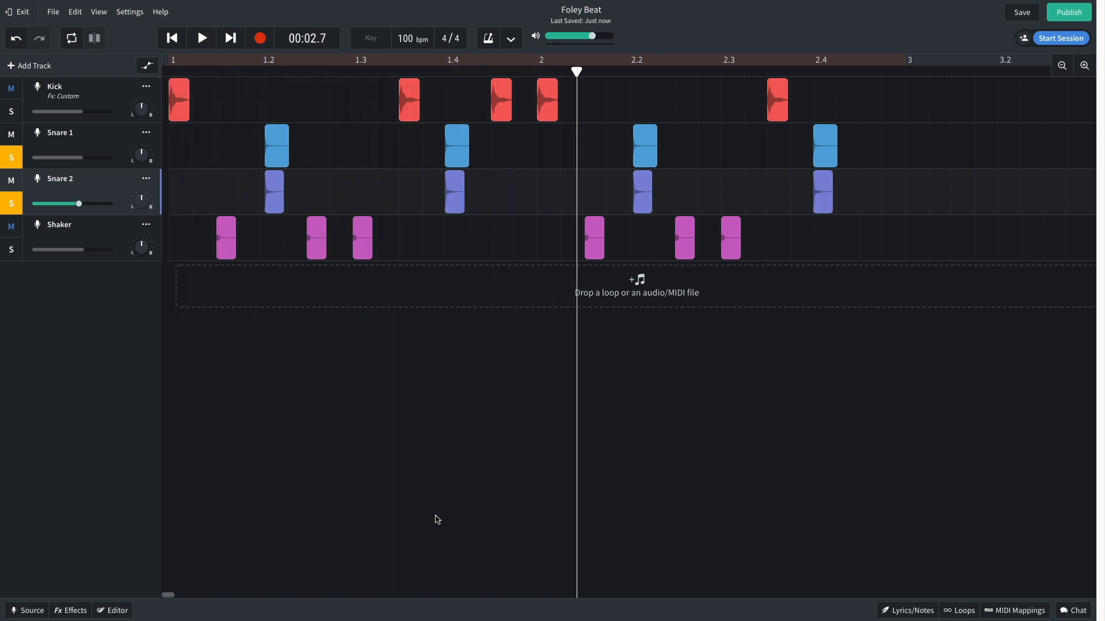
left_click(109, 612)
left_click_drag(866, 200, 177, 203)
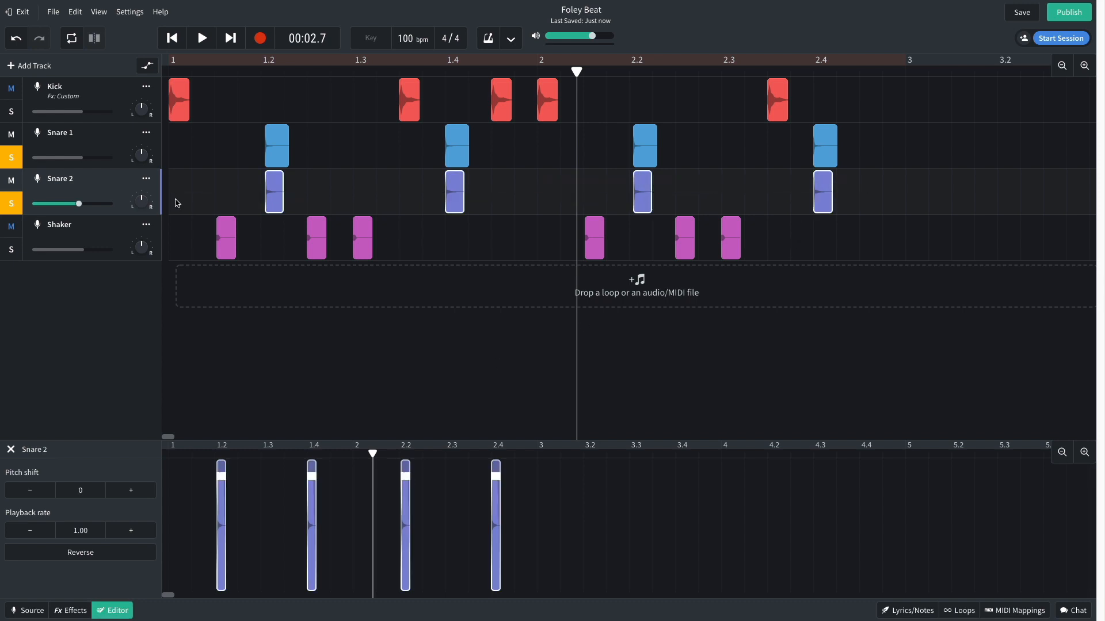
left_click(30, 492)
left_click(29, 492)
left_click(29, 492)
left_click(29, 492)
left_click(30, 492)
left_click(29, 492)
left_click(30, 492)
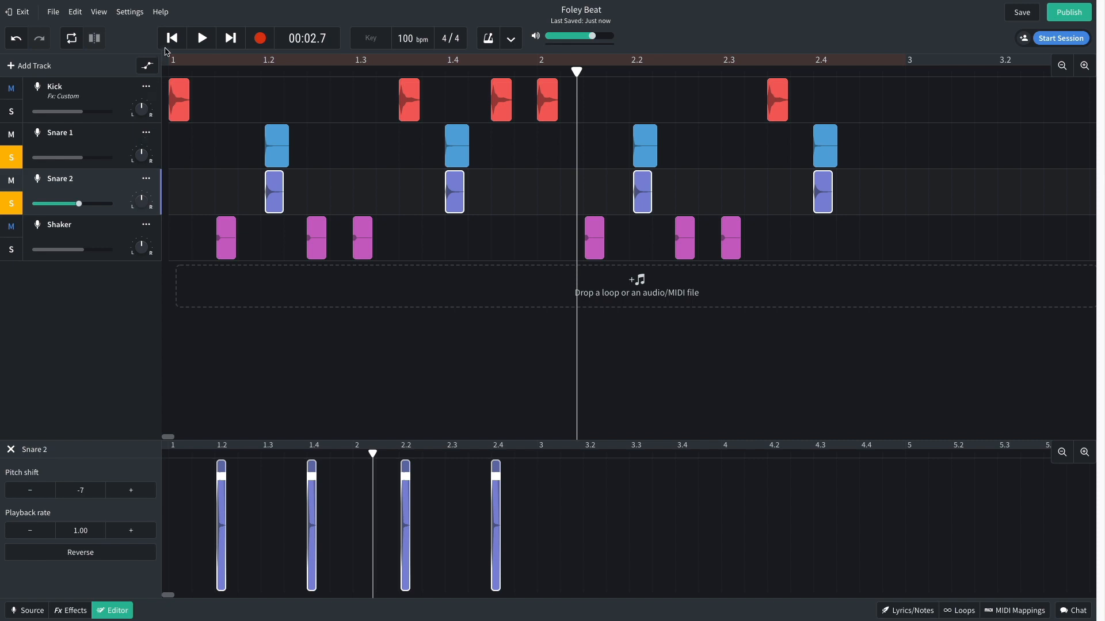
Step: Play back the repitched snares from the project start and stop after about one bar
left_click(171, 38)
key("space")
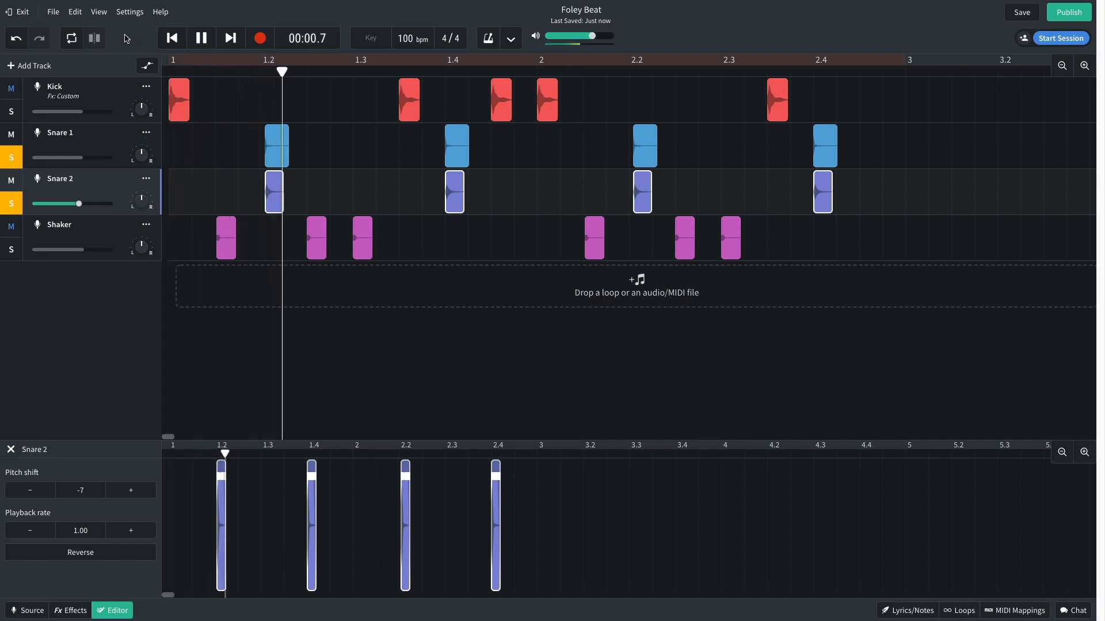
key("space")
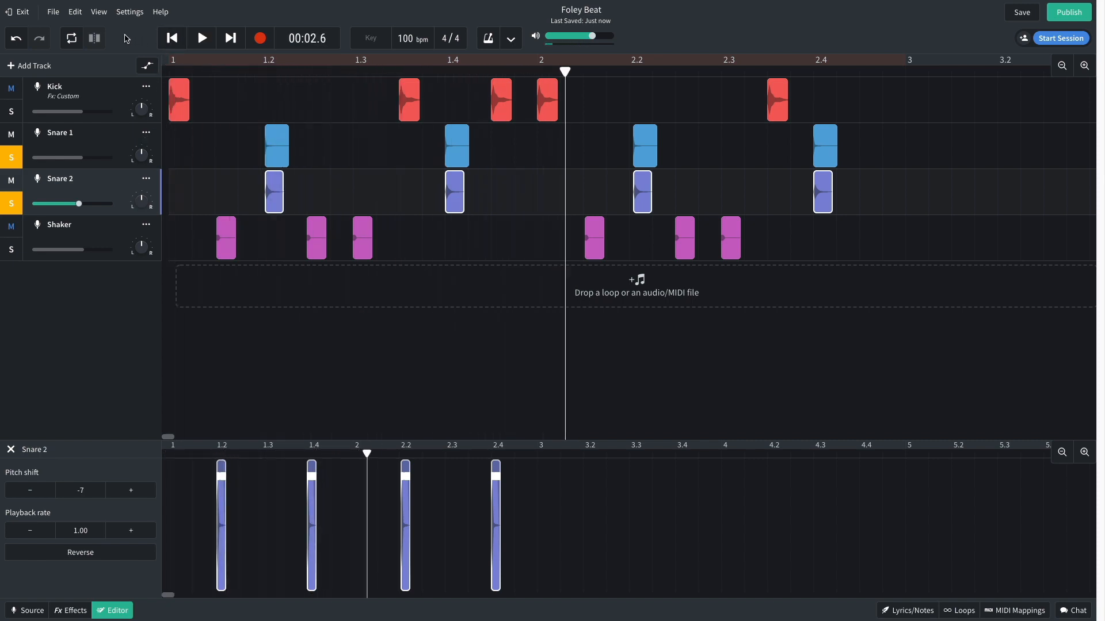
Step: Apply the High and Bright effects preset to the Snare 2 track and the Snare 1 track
left_click(64, 612)
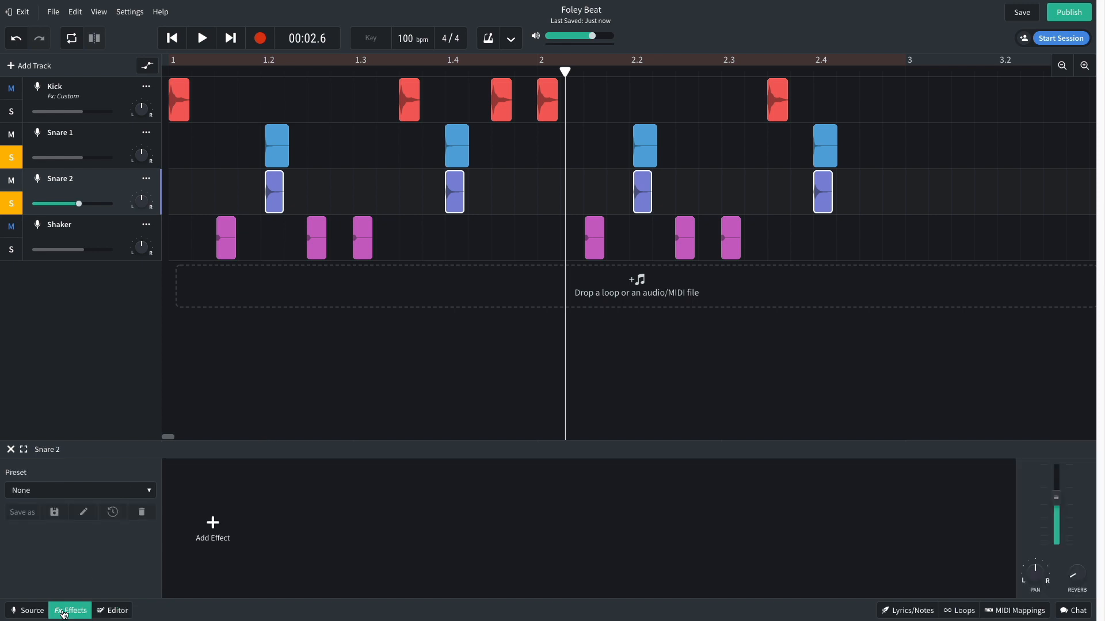
left_click(77, 491)
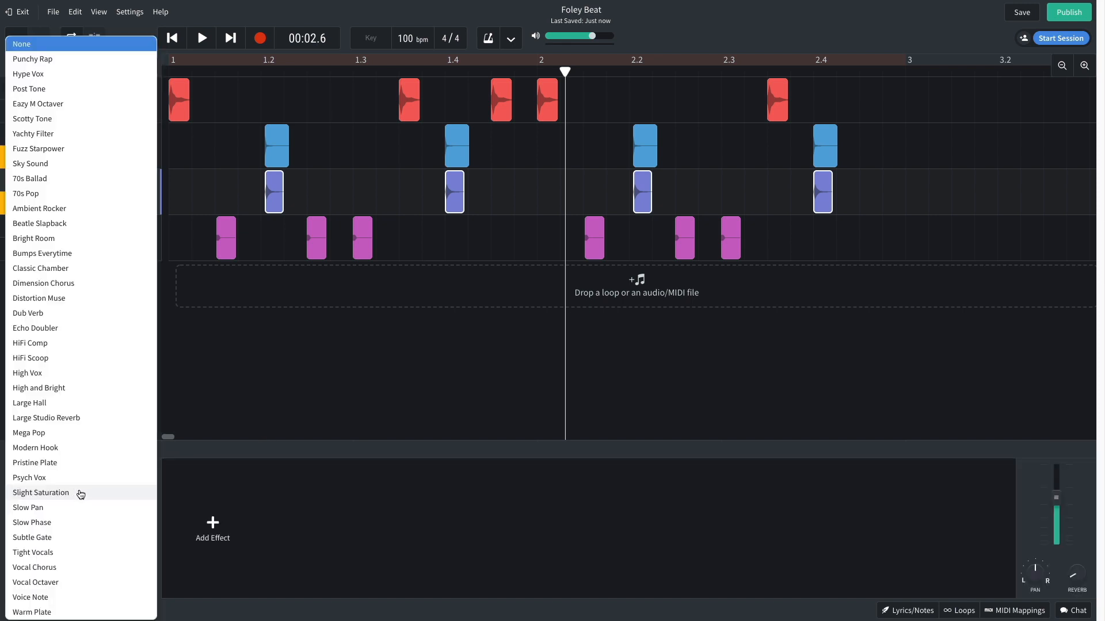
left_click(60, 387)
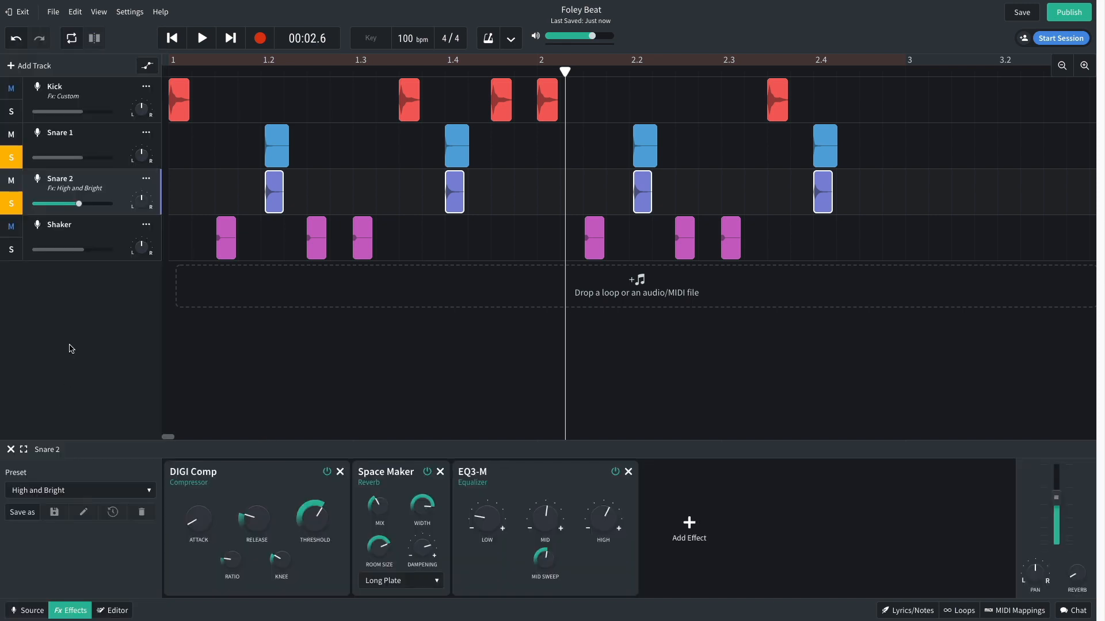
left_click(103, 148)
left_click(69, 490)
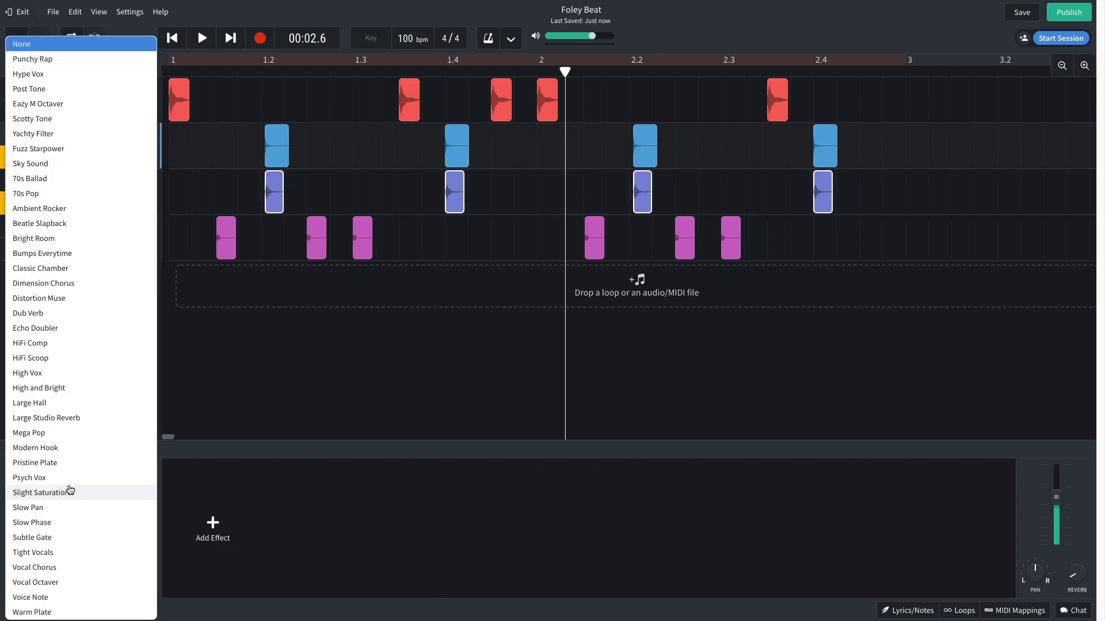
left_click(64, 389)
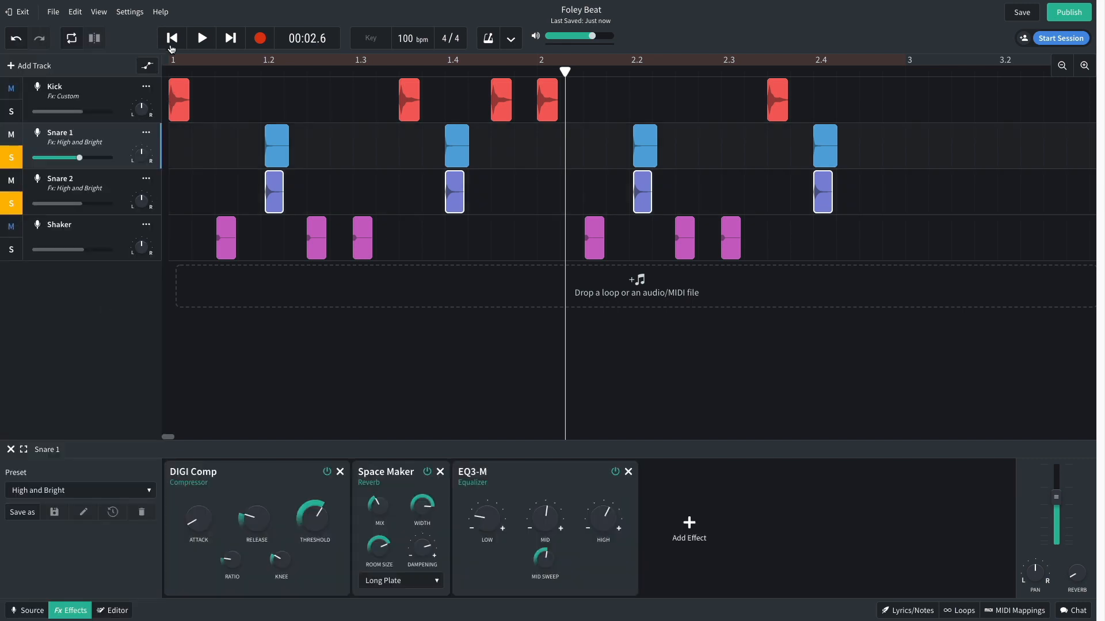
Step: Play the two soloed snare tracks with their new effects from the project start and stop after about one bar
left_click(171, 39)
key("space")
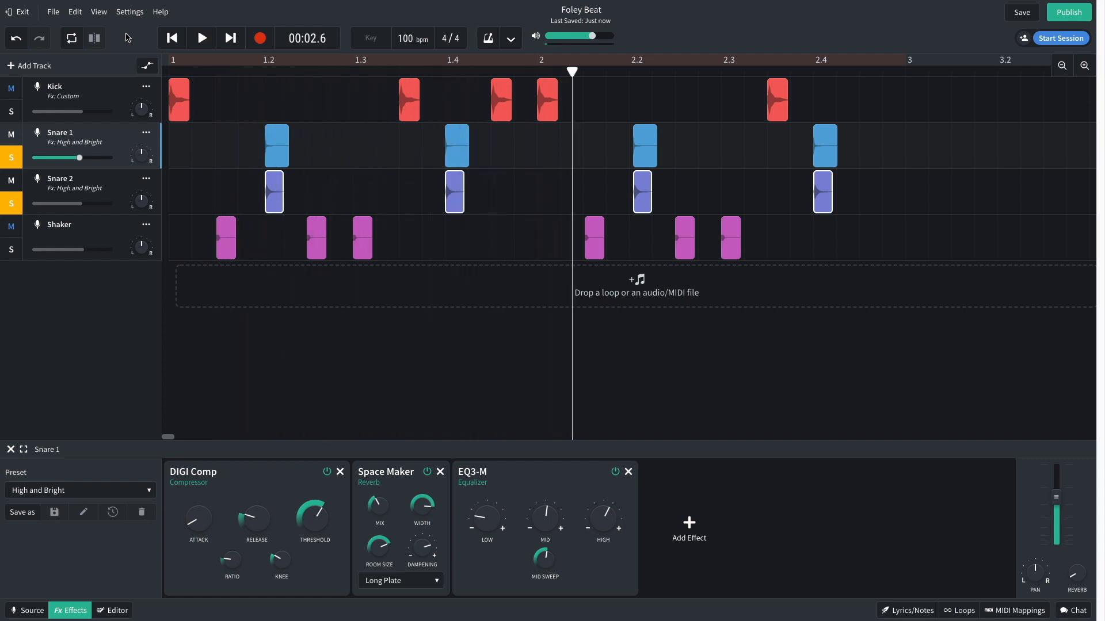
key("space")
Step: Solo the Shaker track, apply the Beatle Slapback effects preset to it and play back about one bar
left_click(10, 249)
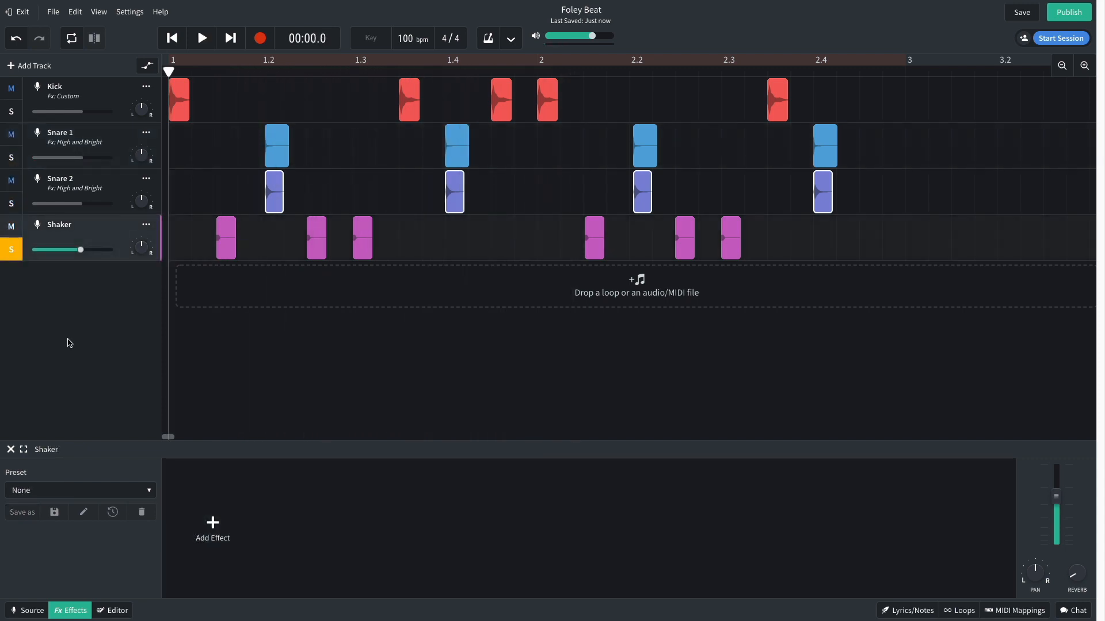
left_click(69, 489)
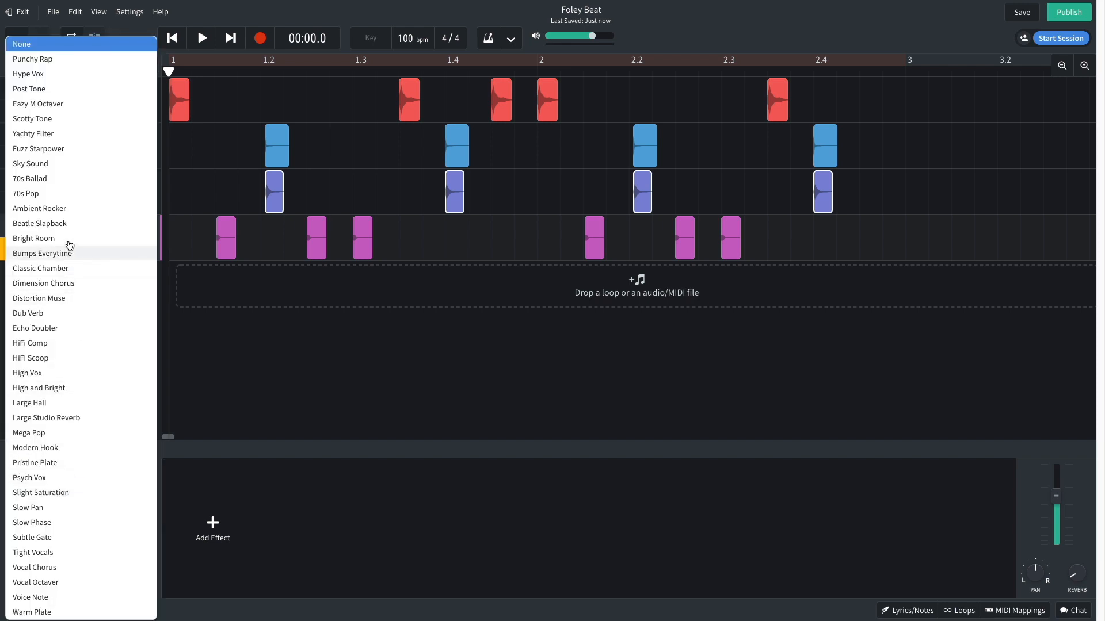
left_click(69, 225)
key("space")
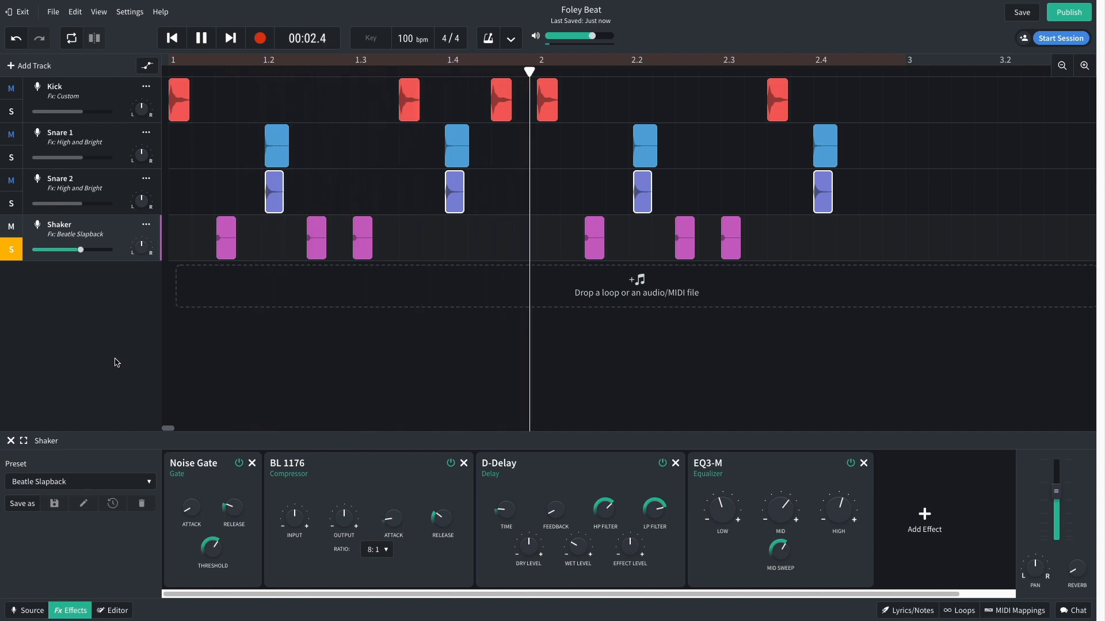
key("space")
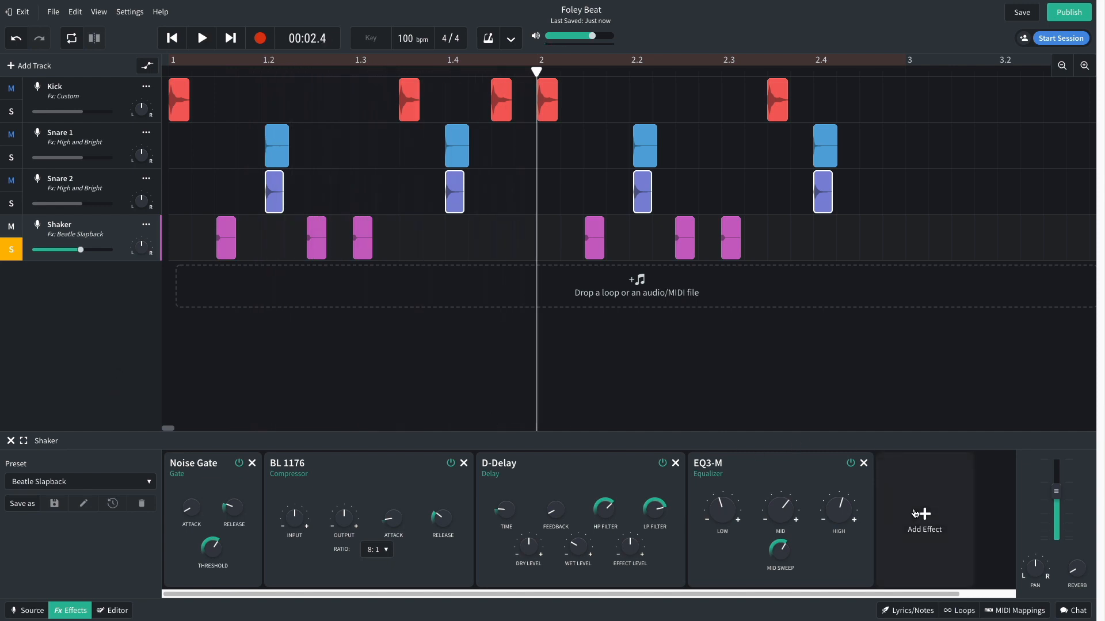
Step: Add a Space Maker reverb to the end of the Shaker's effects chain and audition the track from the start
left_click(915, 514)
mouse_move(911, 551)
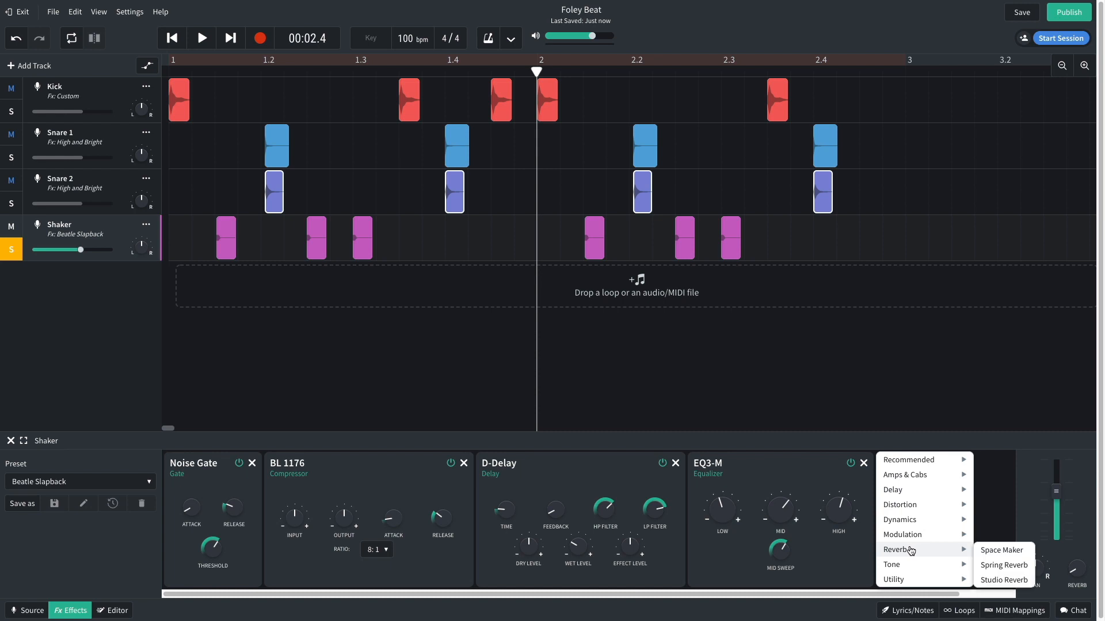
left_click(986, 553)
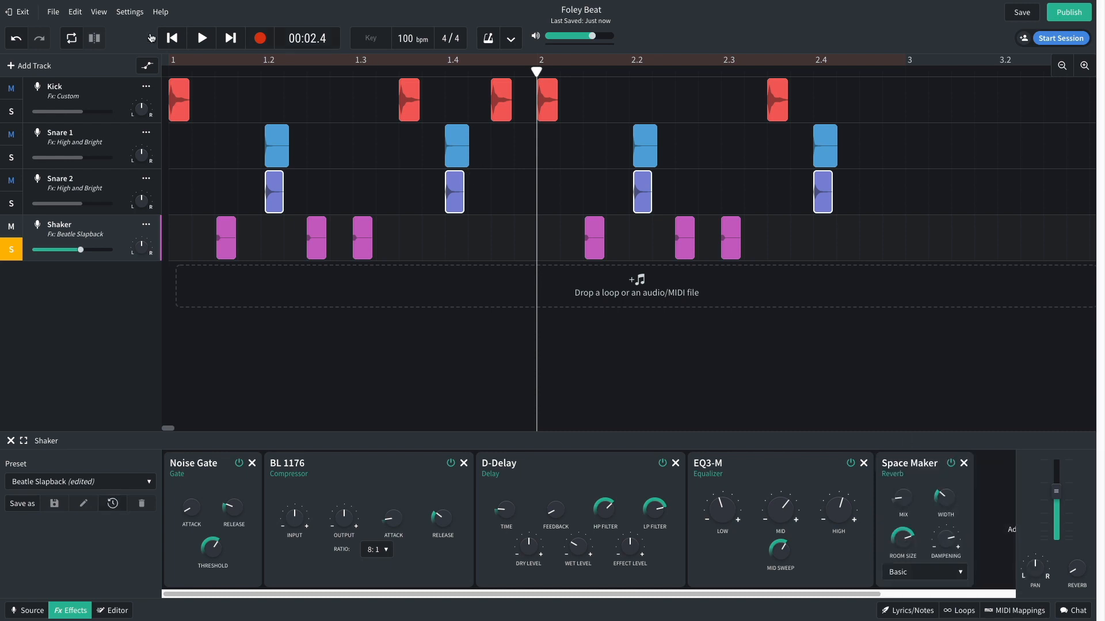
left_click(171, 38)
key("space")
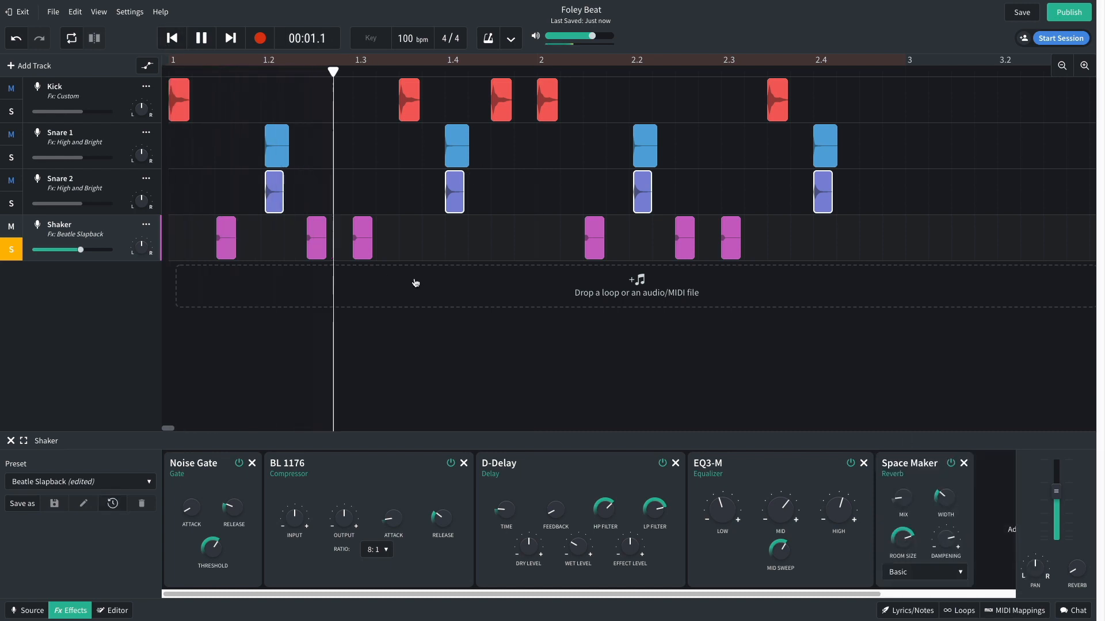
key("space")
Step: Reduce the room size of the Shaker's Space Maker reverb and play the track from the start
mouse_move(903, 540)
left_mouse_down()
mouse_move(902, 585)
mouse_move(903, 544)
left_mouse_up()
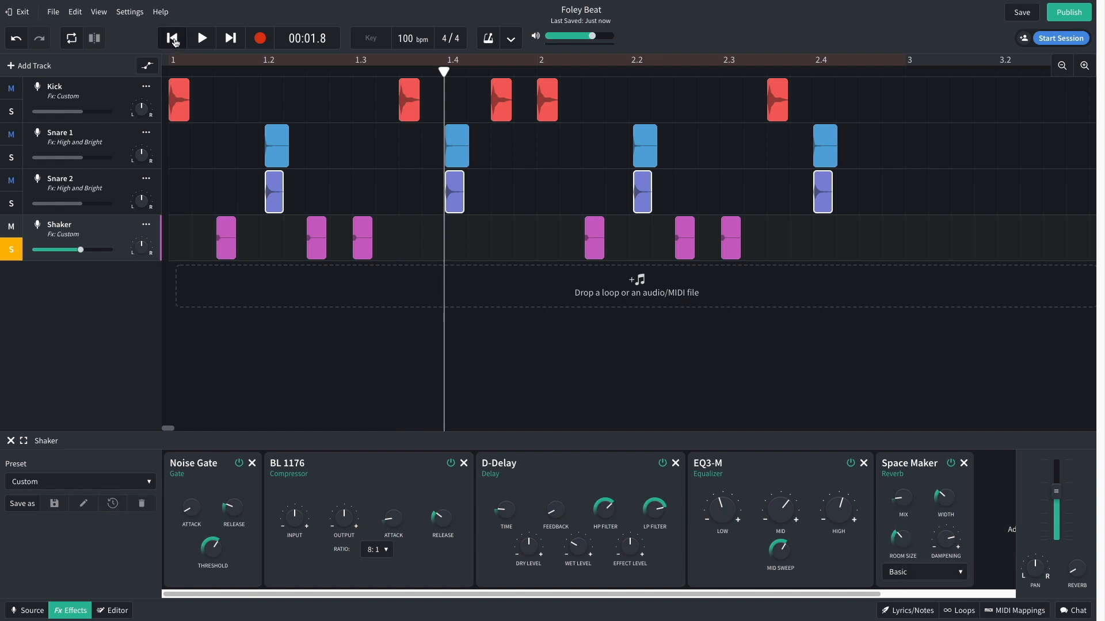
left_click(171, 38)
key("space")
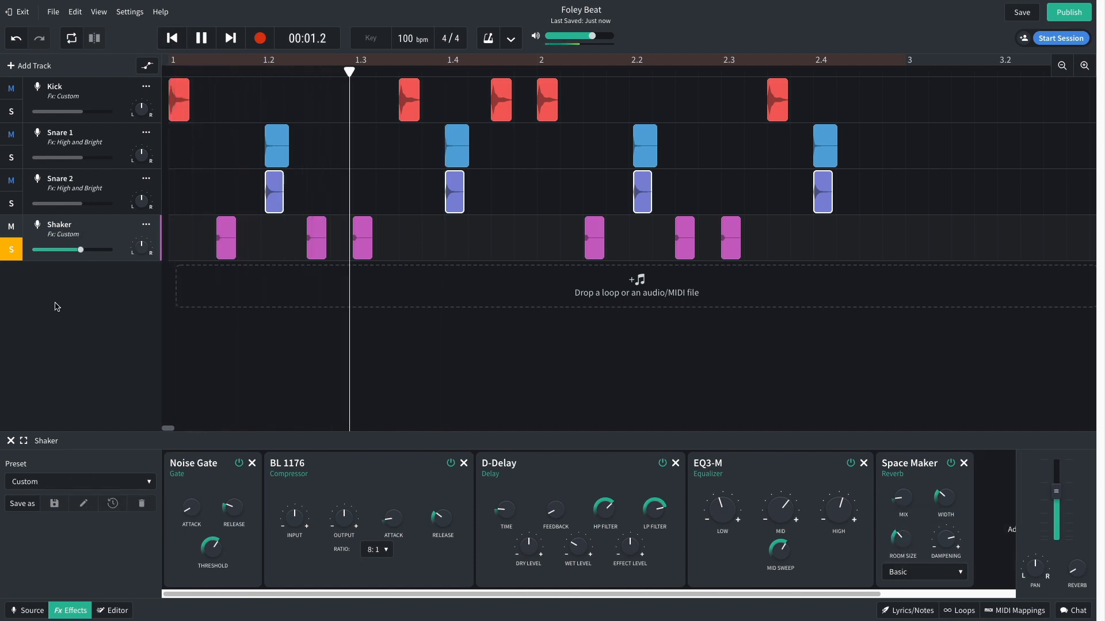